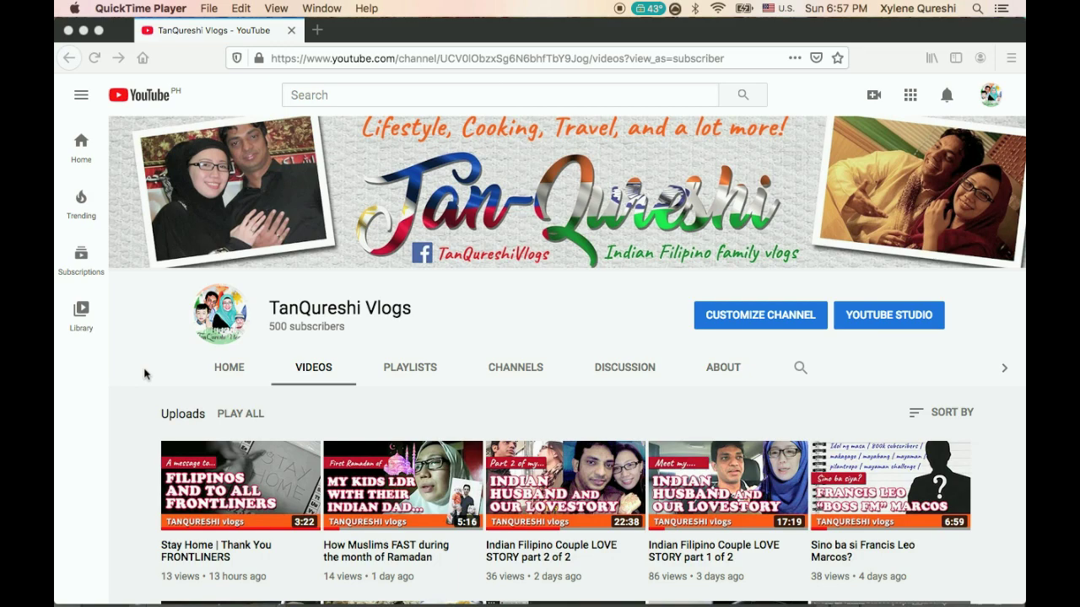
# Scroll through the channel's Videos page, then bring the Photoshop watermark mockup to the front
pyautogui.scroll(-1, 144, 374)
pyautogui.scroll(-1, 144, 373)
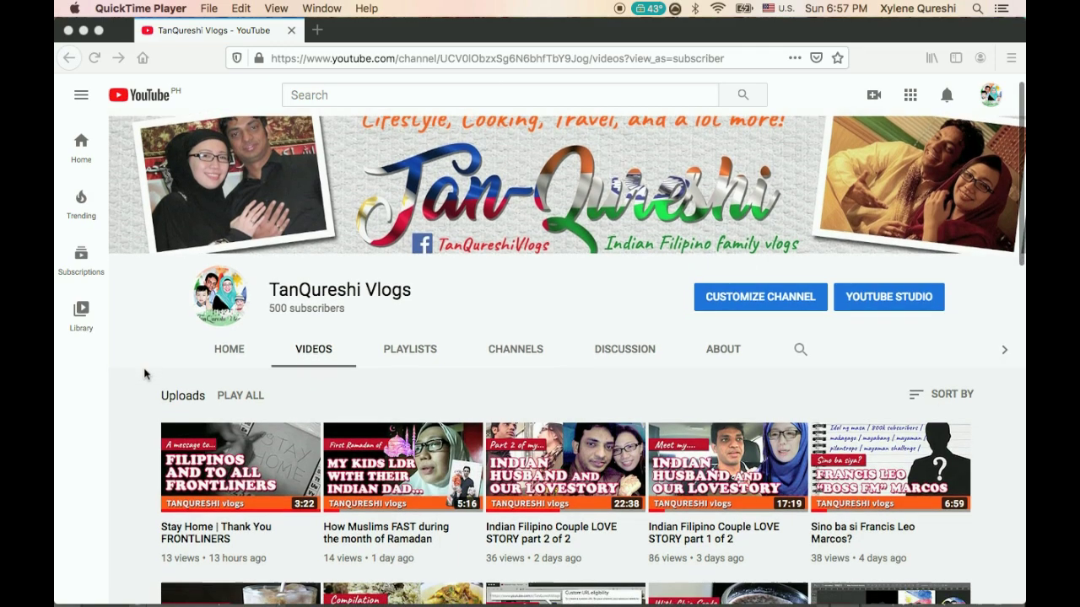
pyautogui.scroll(-2, 144, 374)
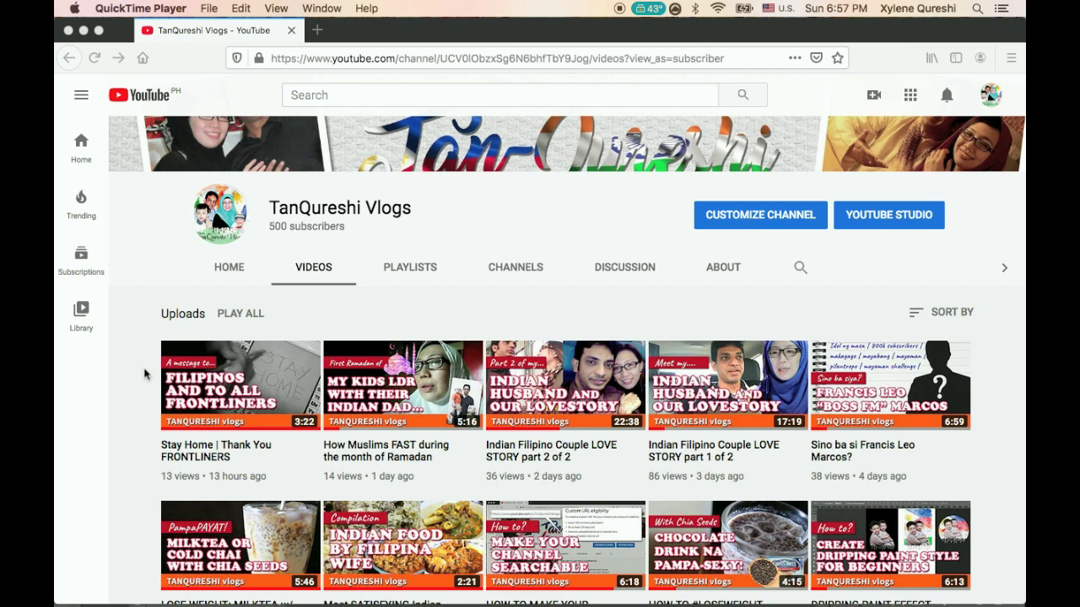
pyautogui.scroll(-1, 144, 373)
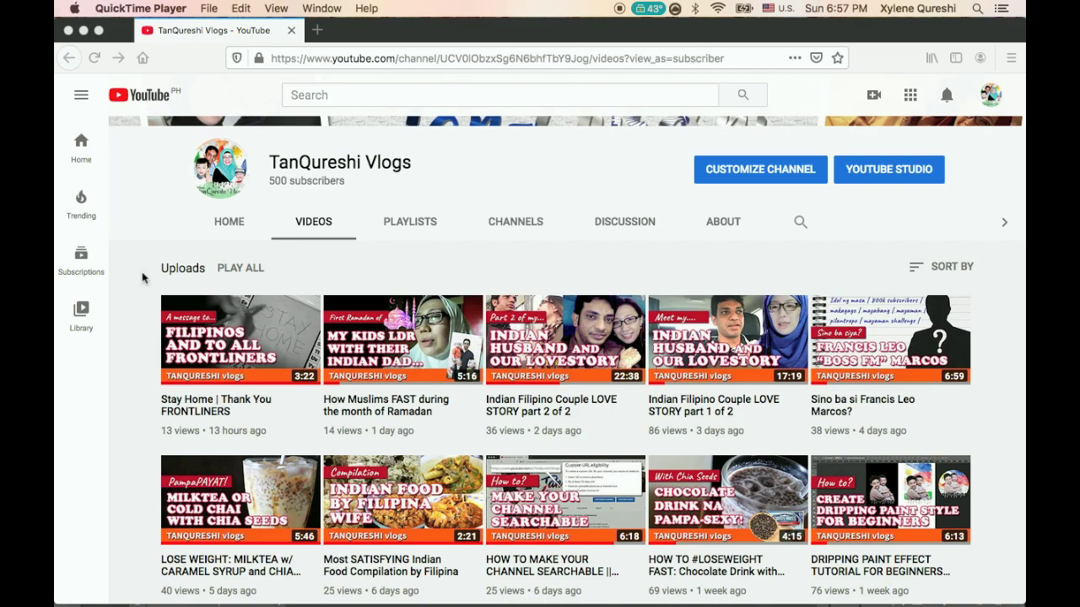
pyautogui.hotkey('ctrl', 'Up')
pyautogui.click(262, 408)
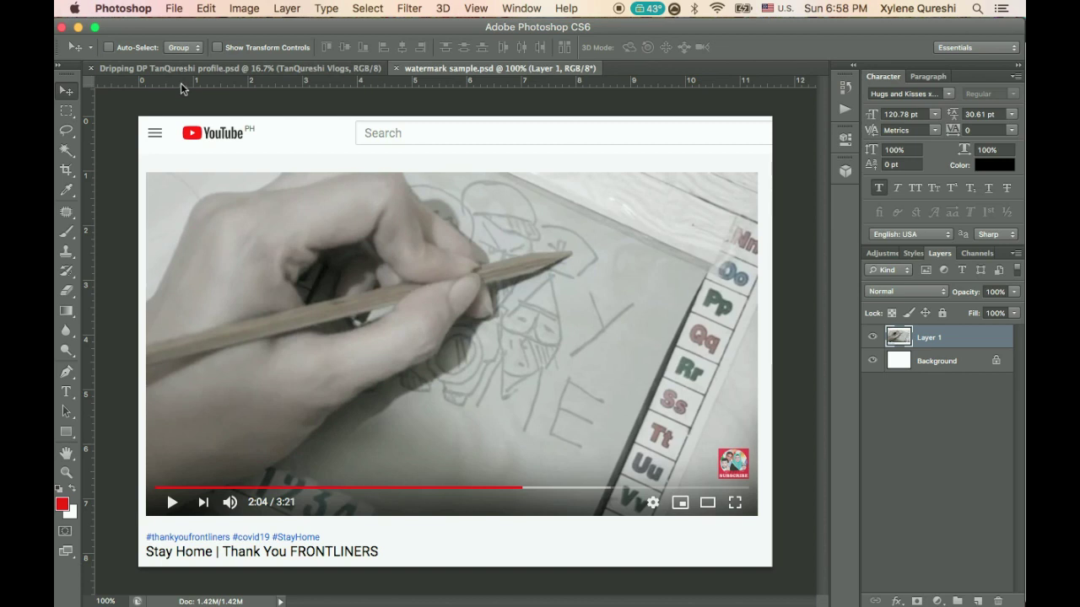
# Switch briefly back to Photoshop, then return to the YouTube channel's Videos page in Firefox
pyautogui.hotkey('ctrl', 'Up')
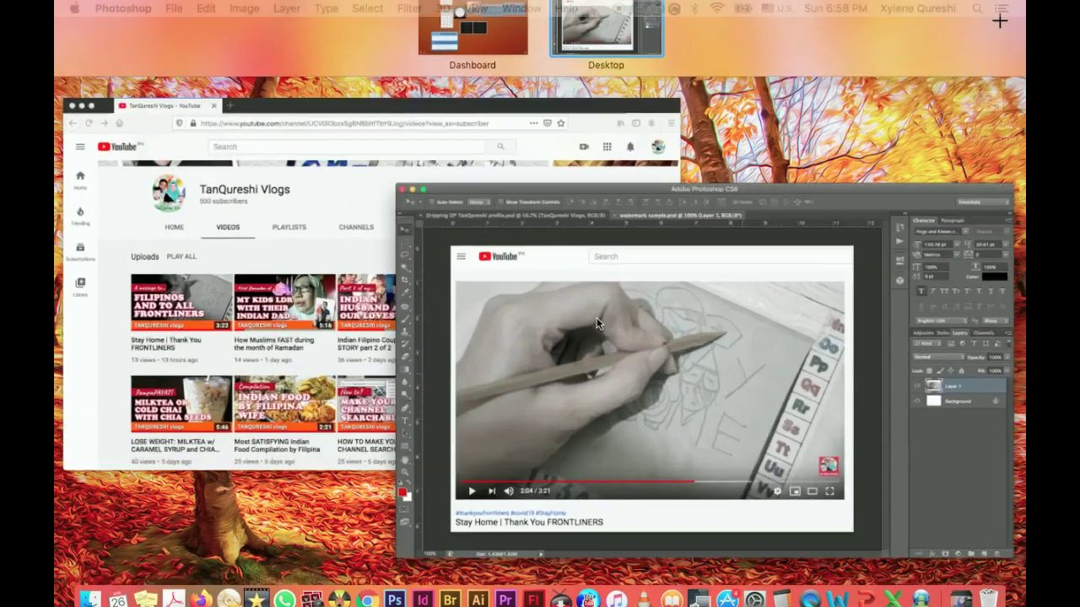
pyautogui.click(596, 317)
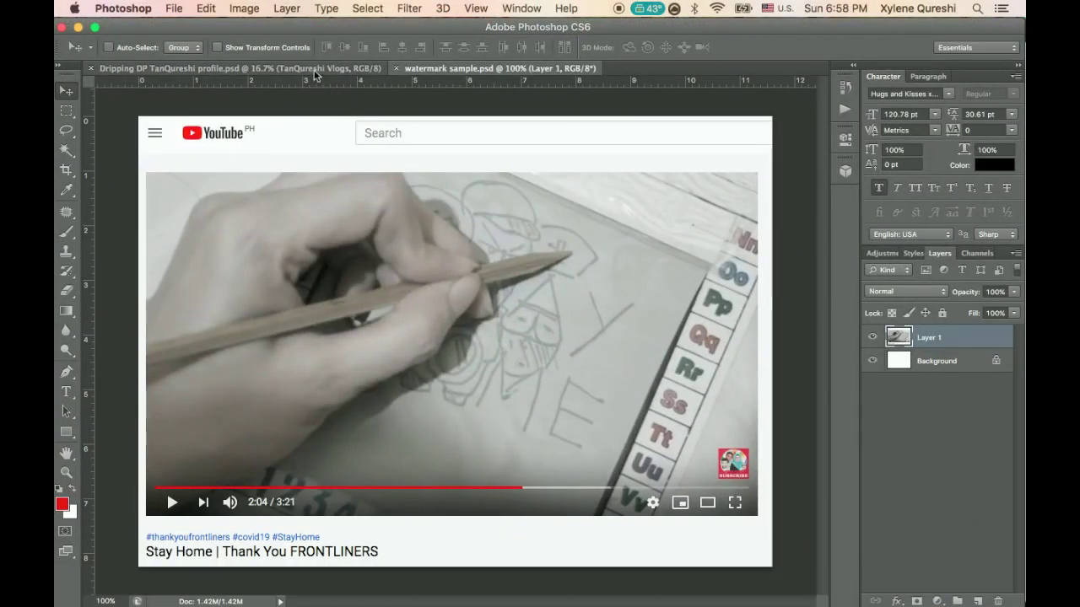
pyautogui.hotkey('ctrl', 'Up')
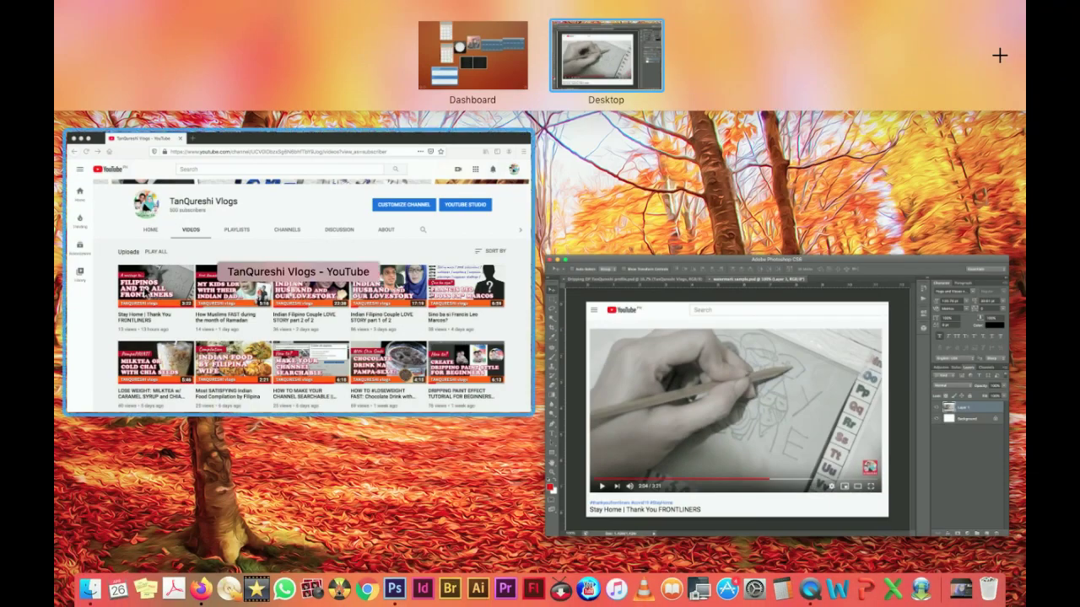
pyautogui.click(106, 302)
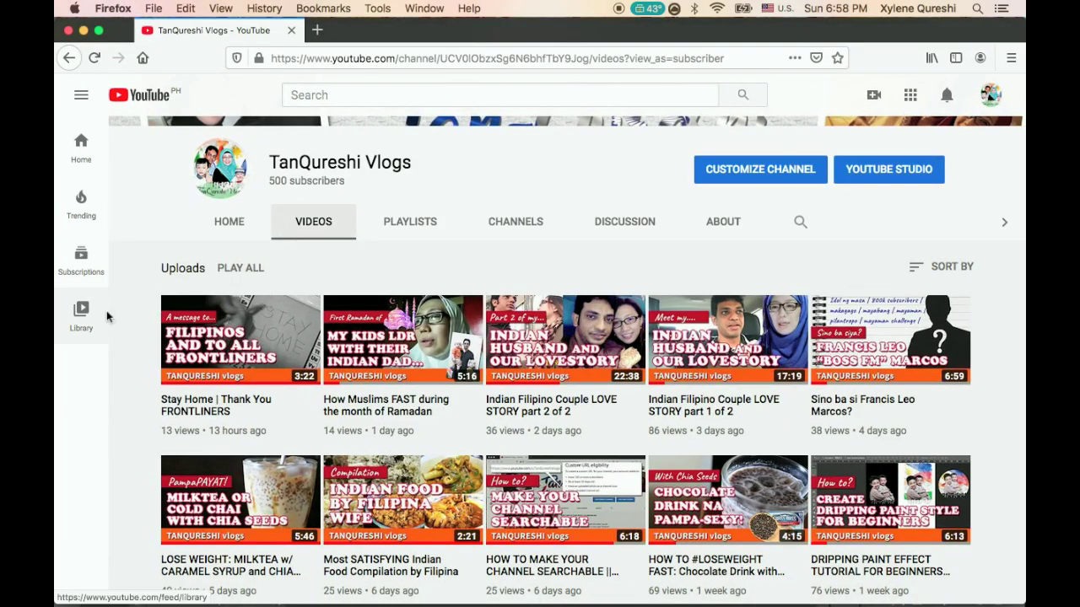
pyautogui.scroll(-3, 127, 377)
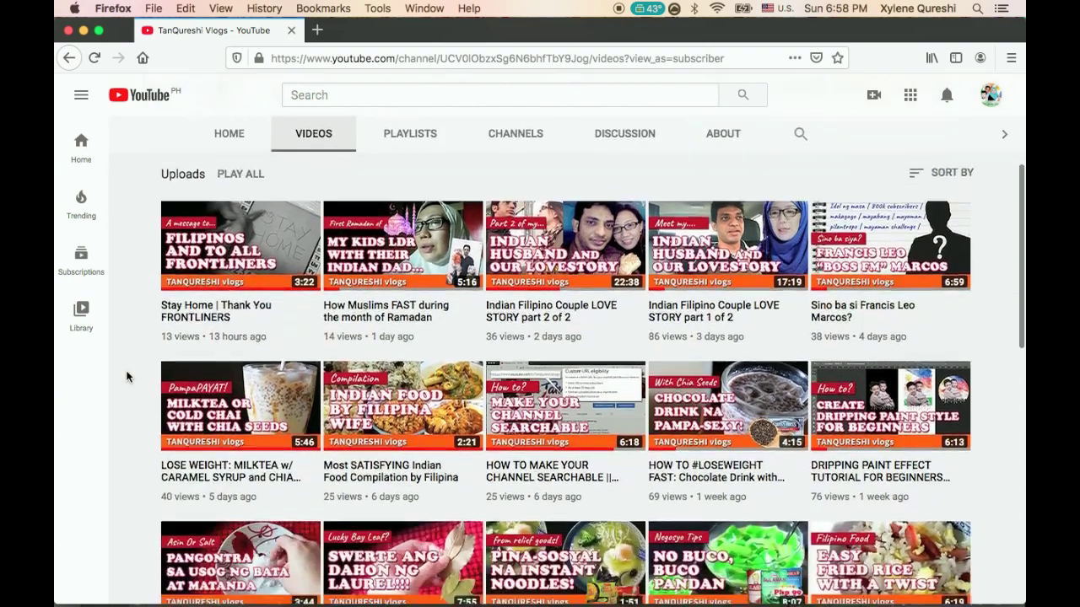
pyautogui.scroll(-2, 127, 377)
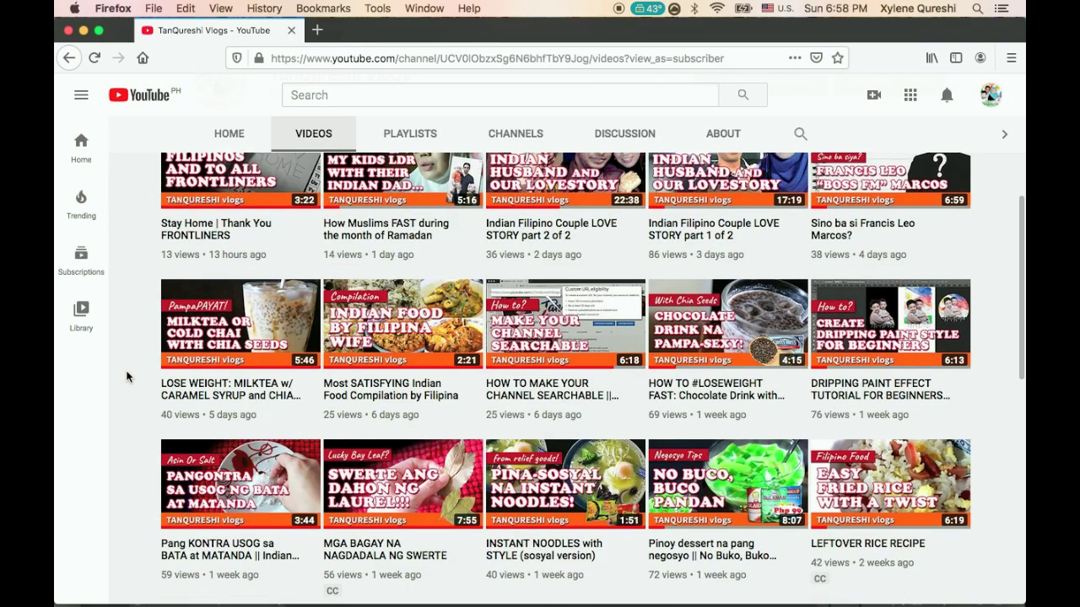
pyautogui.scroll(-4, 128, 442)
pyautogui.scroll(-3, 129, 442)
pyautogui.scroll(-2, 128, 442)
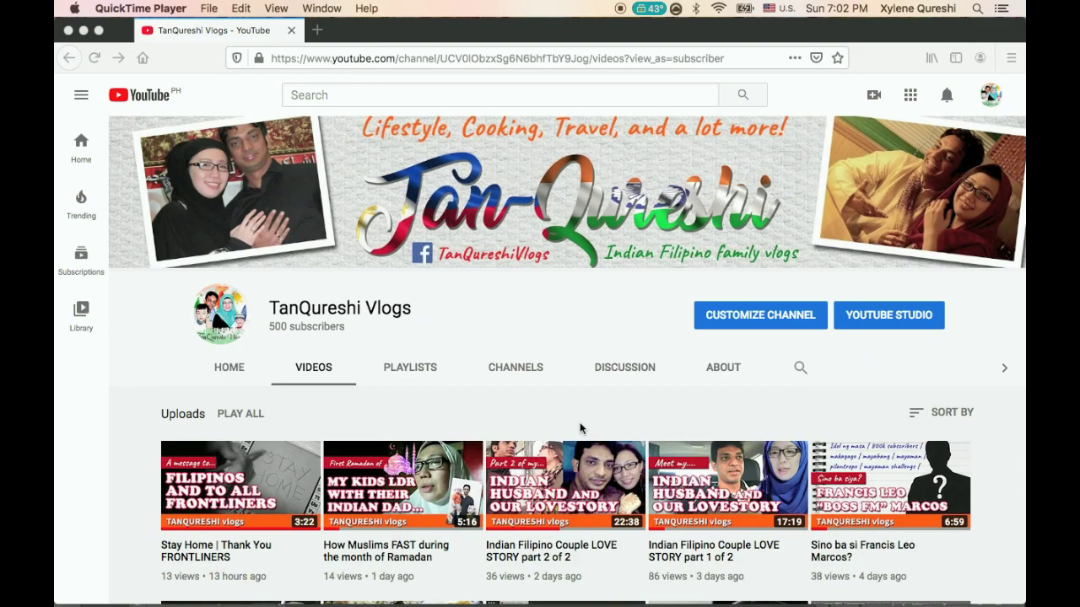
pyautogui.scroll(-4, 580, 428)
pyautogui.scroll(-2, 580, 428)
pyautogui.scroll(-2, 580, 428)
pyautogui.scroll(-5, 580, 428)
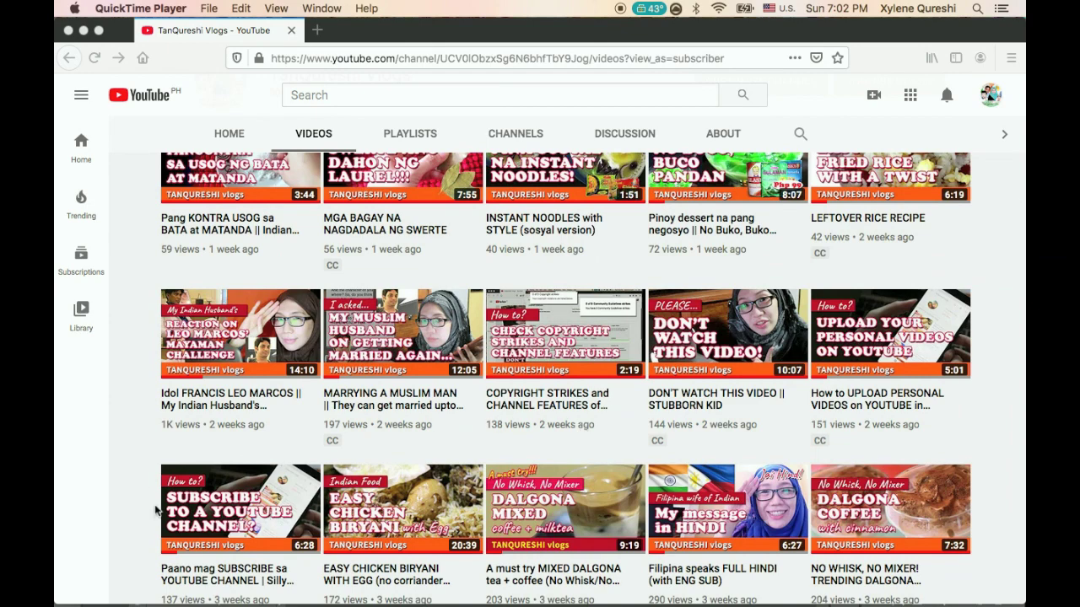
pyautogui.scroll(-4, 139, 479)
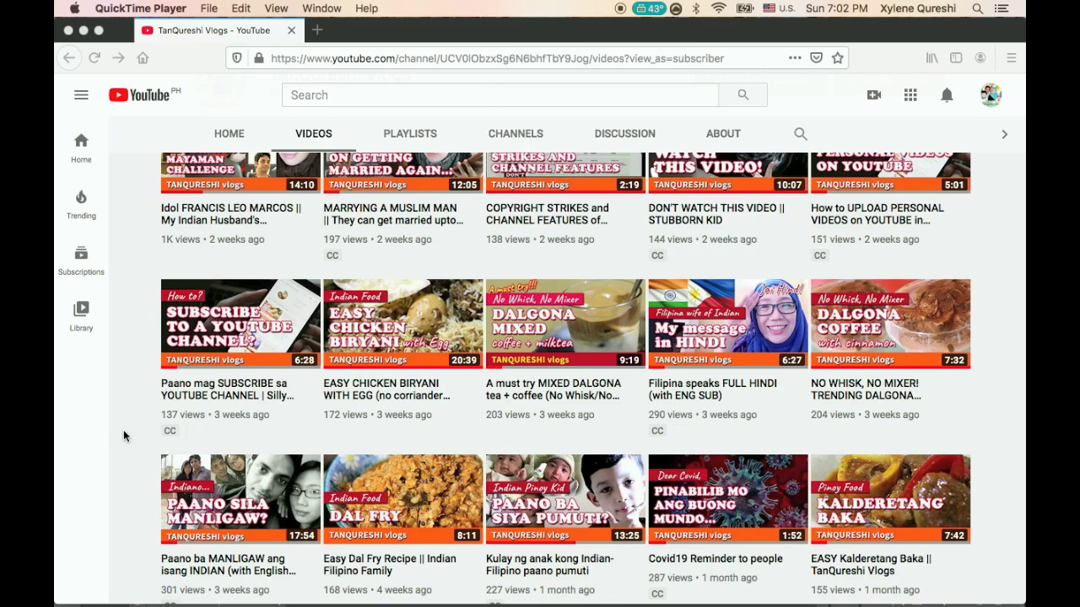
pyautogui.scroll(7, 143, 457)
pyautogui.scroll(5, 143, 457)
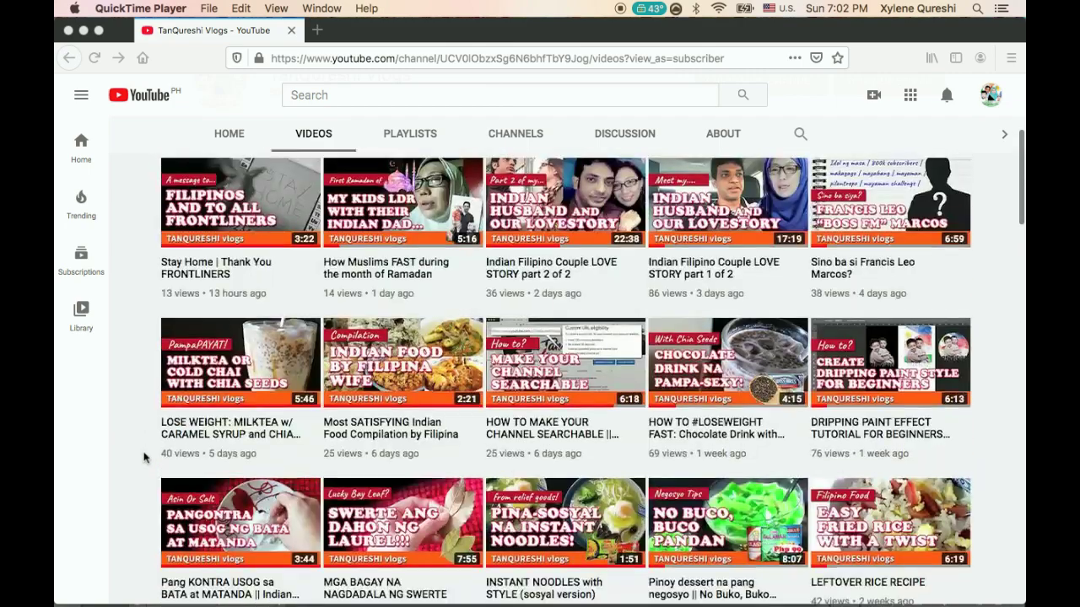
pyautogui.scroll(6, 143, 457)
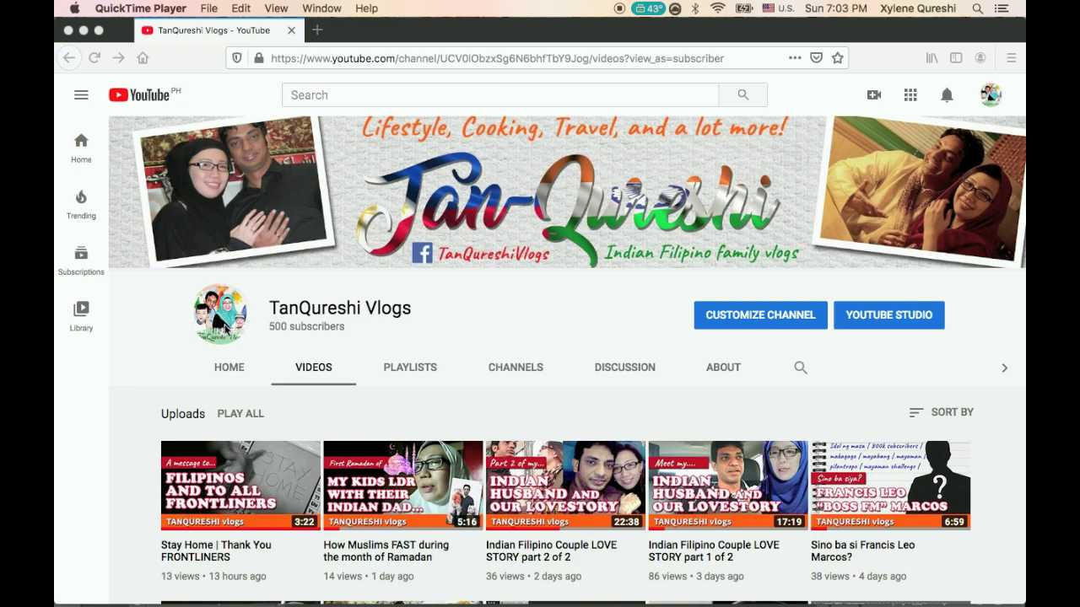
# Bring Photoshop forward and make it the active application
pyautogui.hotkey('ctrl', 'Up')
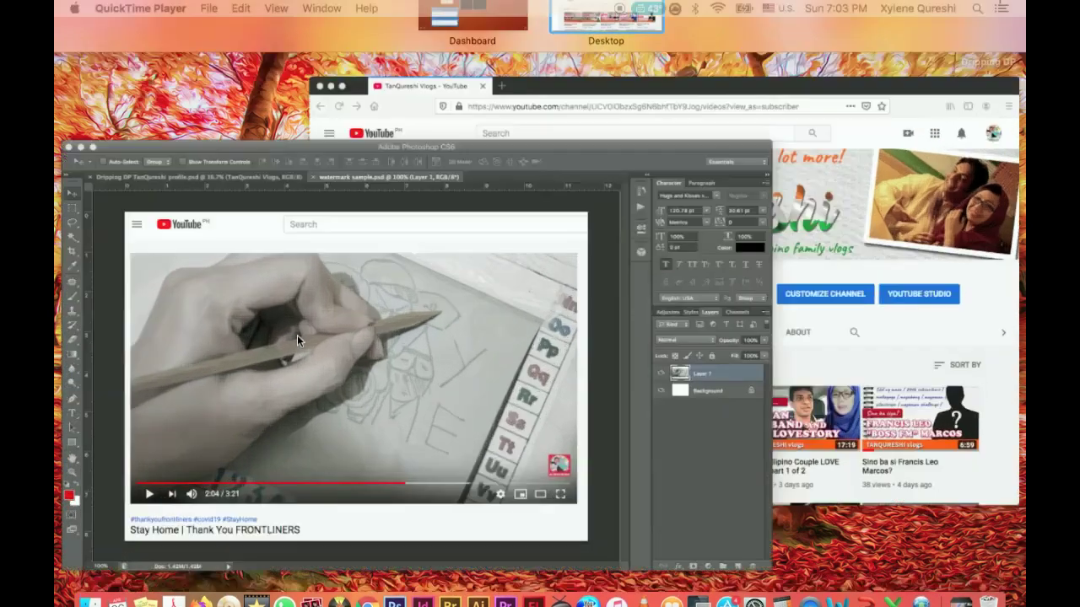
pyautogui.click(297, 335)
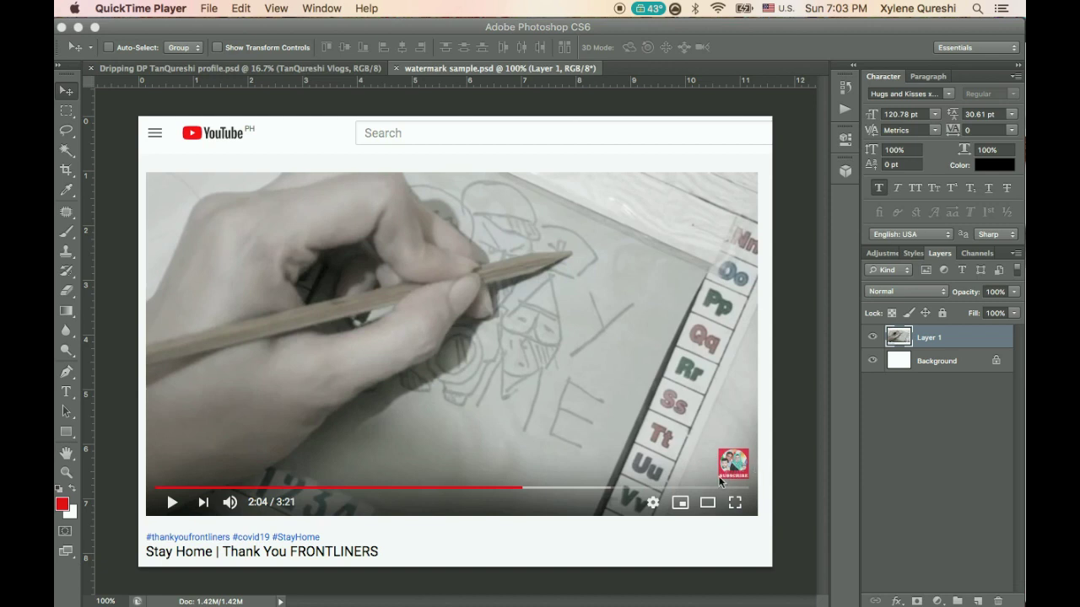
pyautogui.click(485, 540)
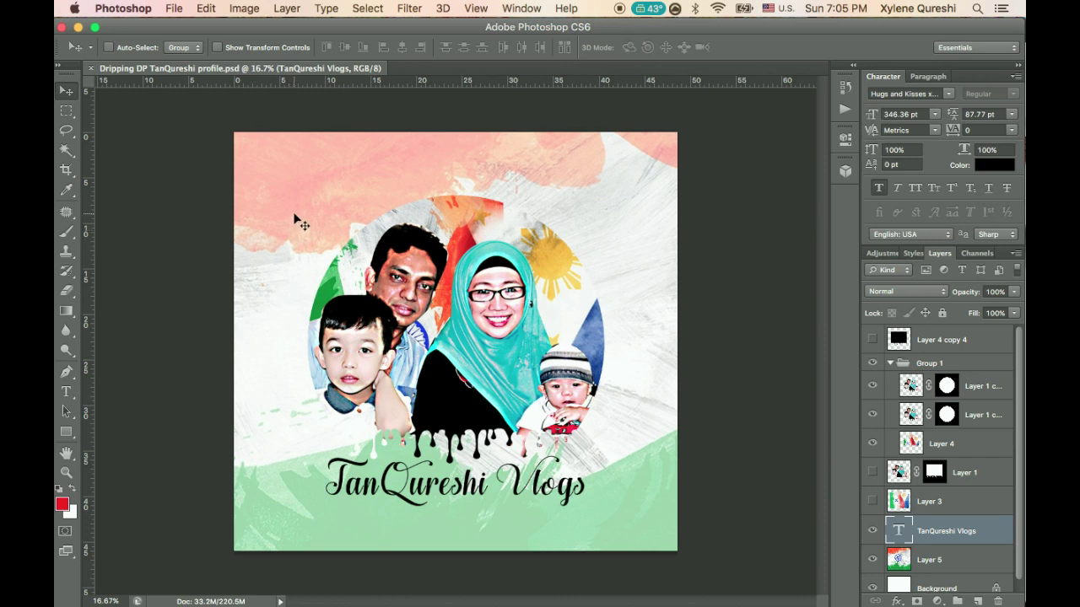
# Delete Layer 5, the pink and green texture
pyautogui.rightClick(294, 211)
pyautogui.click(297, 216)
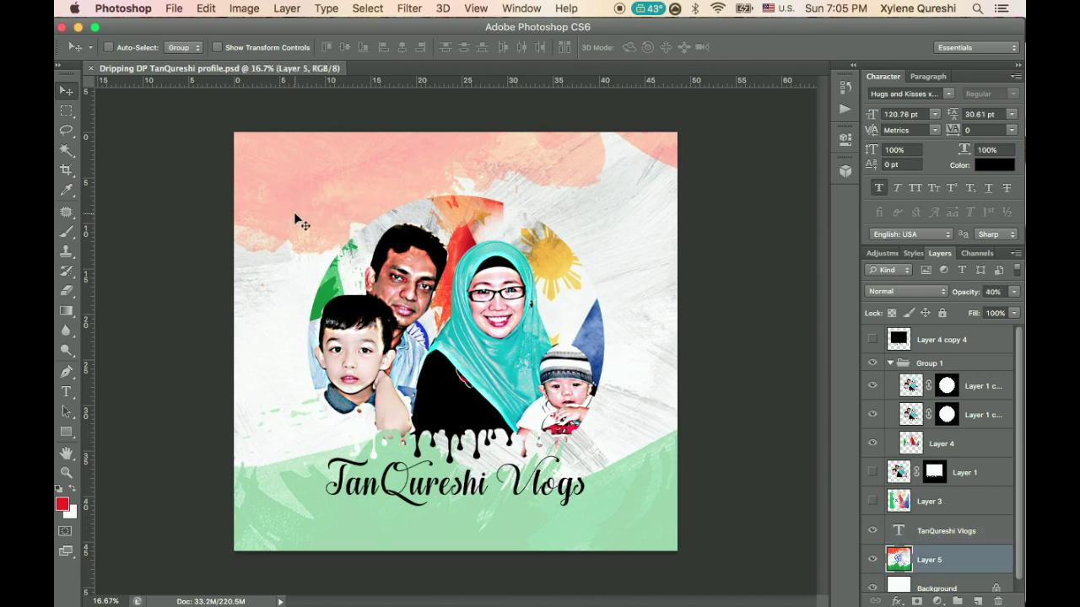
pyautogui.press('Delete')
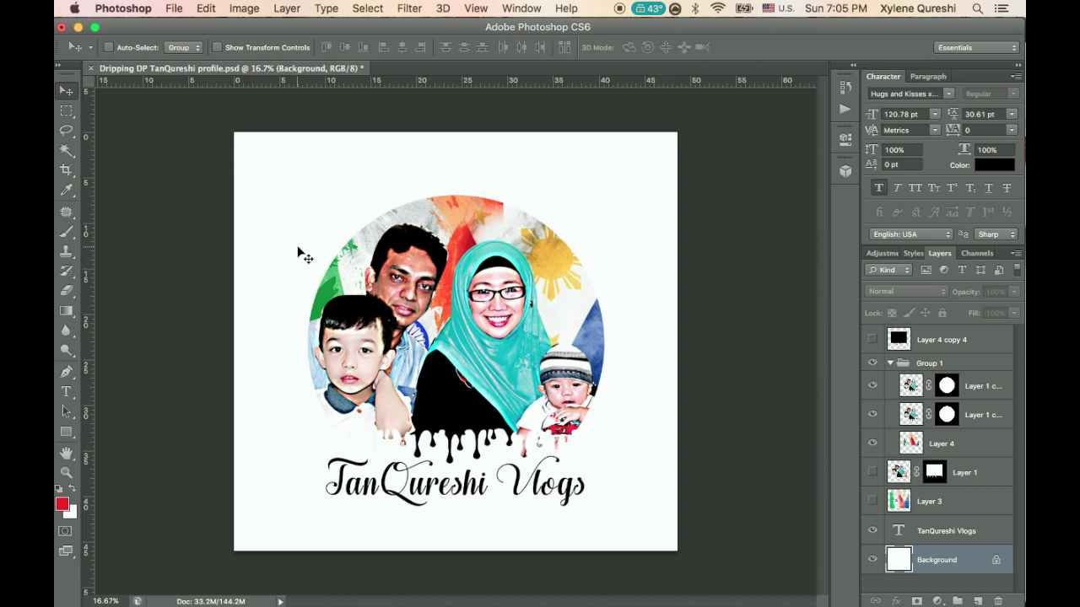
# Crop the canvas to a square around the portrait circle and lettering
pyautogui.press('c')
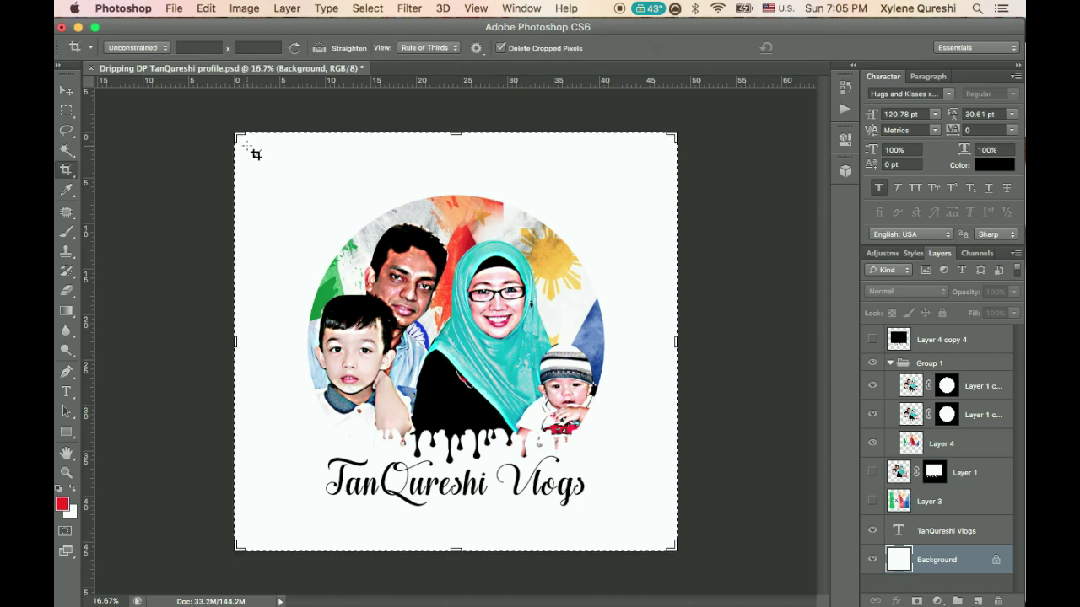
pyautogui.moveTo(248, 147); pyautogui.dragTo(646, 561)
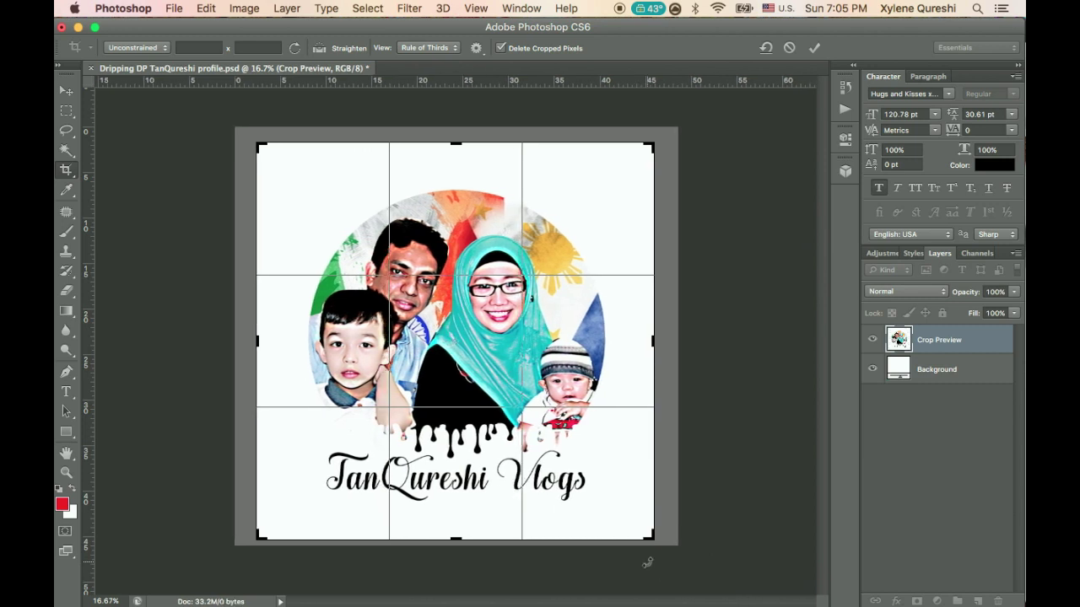
pyautogui.press('Return')
# Add a new Layer 5 above the Background and fill it with red (#da0000)
pyautogui.press('v')
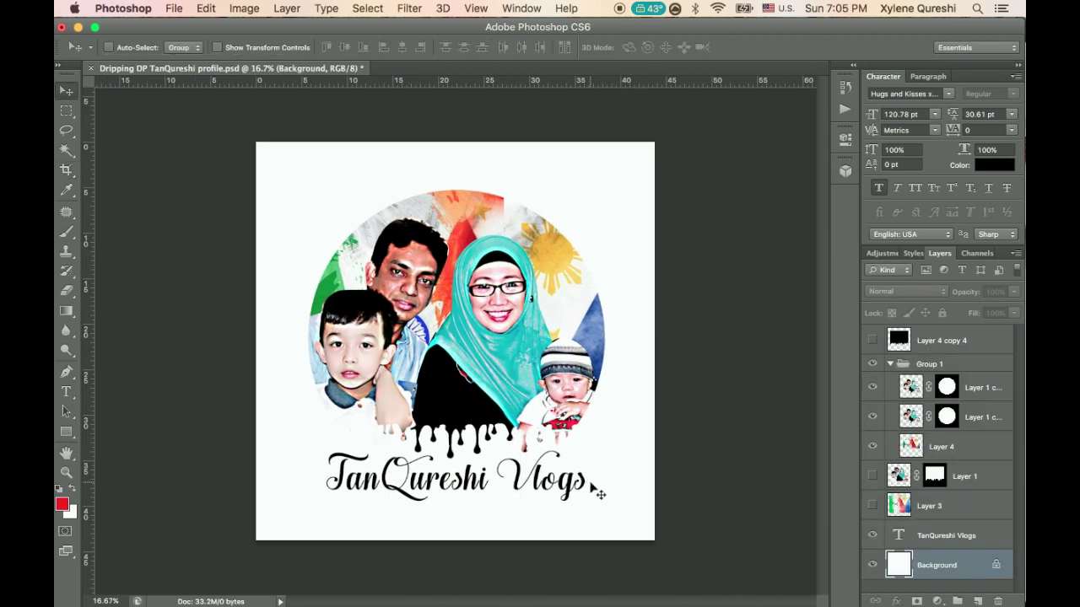
pyautogui.press('super+shift+n')
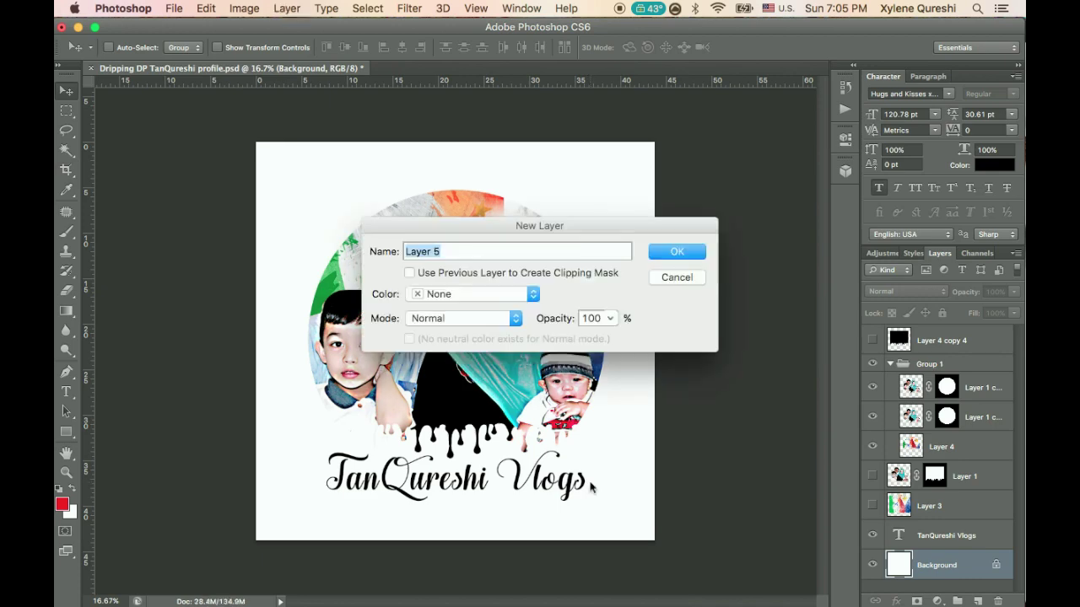
pyautogui.press('Return')
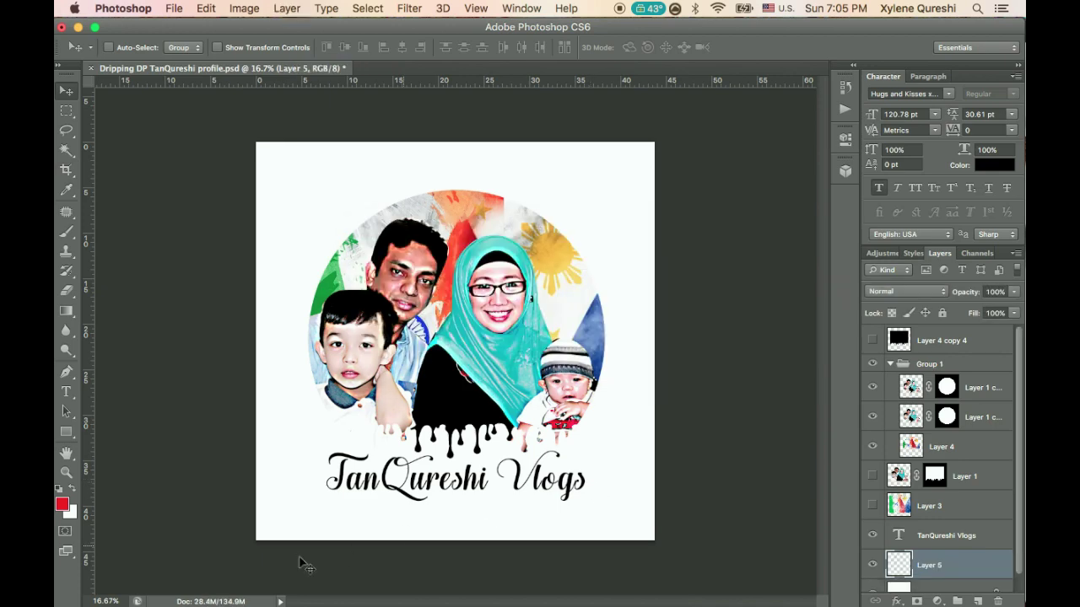
pyautogui.click(62, 506)
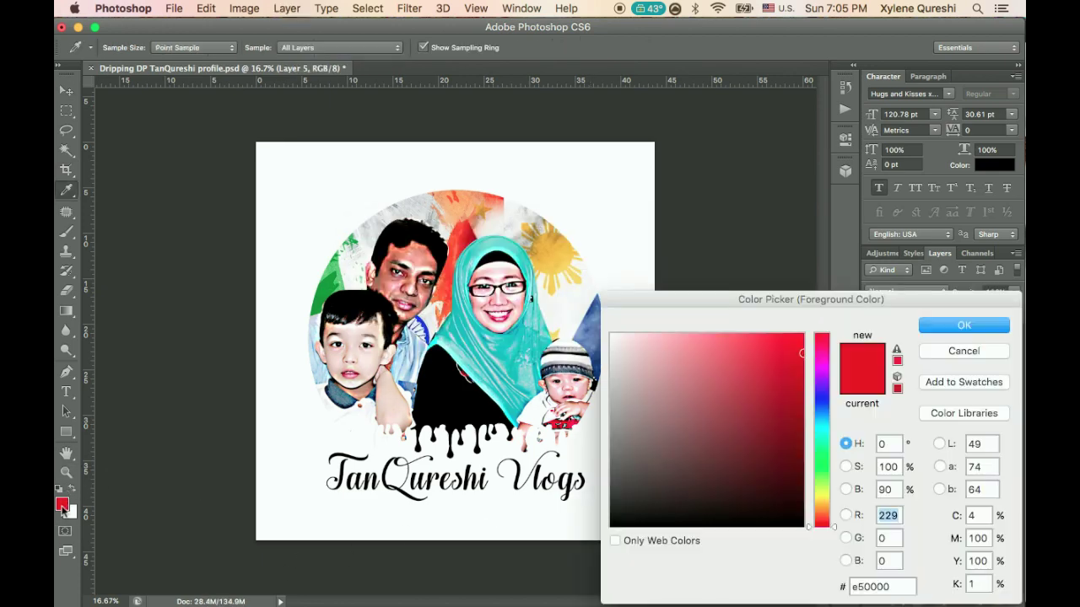
pyautogui.click(802, 362)
pyautogui.click(965, 325)
pyautogui.hotkey('alt', 'BackSpace')
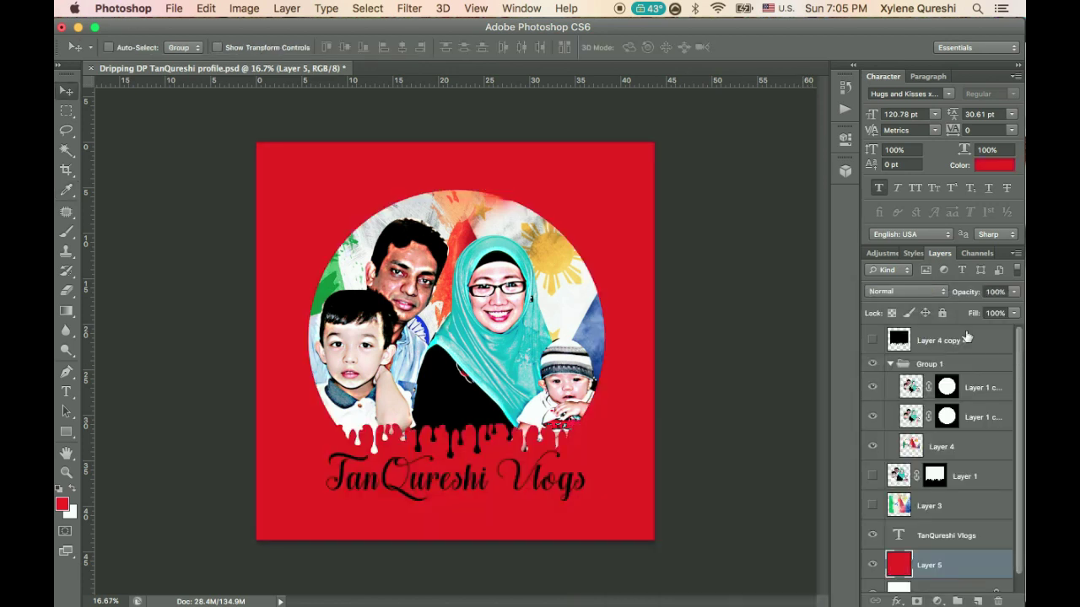
# Replace the TanQureshi Vlogs lettering with the text SUBSCRIBE
pyautogui.press('t')
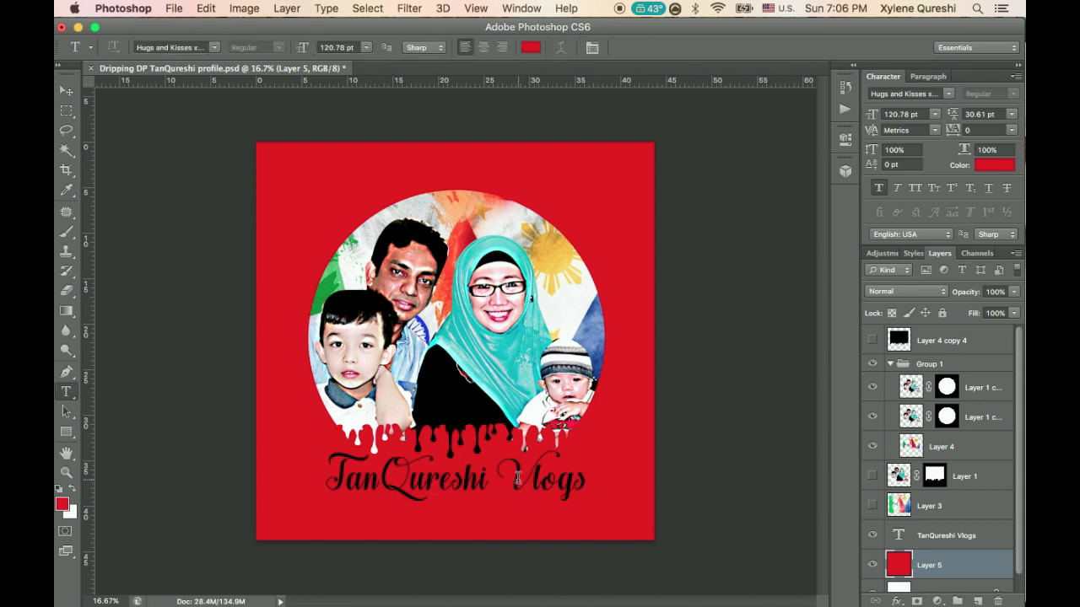
pyautogui.click(518, 478)
pyautogui.hotkey('ctrl', 'a')
pyautogui.write('SUBSCRIBE')
# Set the SUBSCRIBE text font to Cooper Std Black
pyautogui.hotkey('ctrl', 'a')
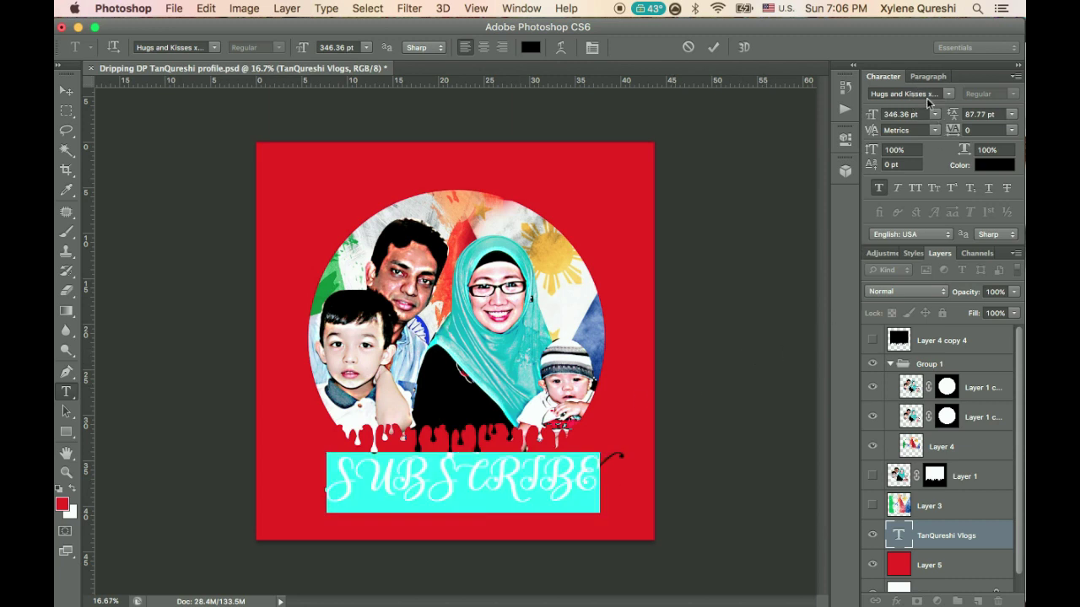
pyautogui.click(928, 94)
pyautogui.write('Calibri')
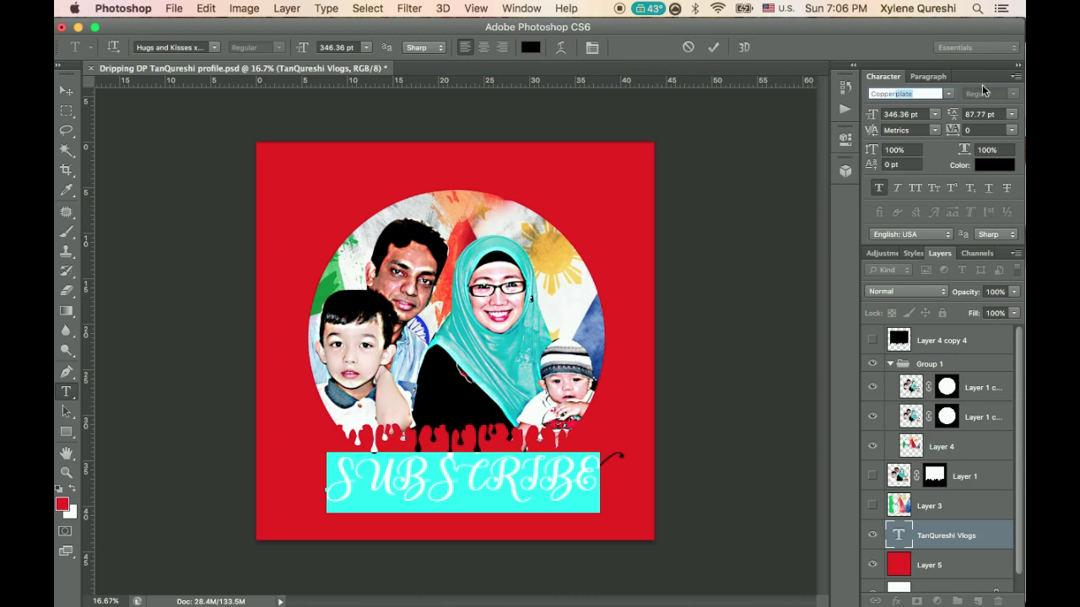
pyautogui.click(952, 93)
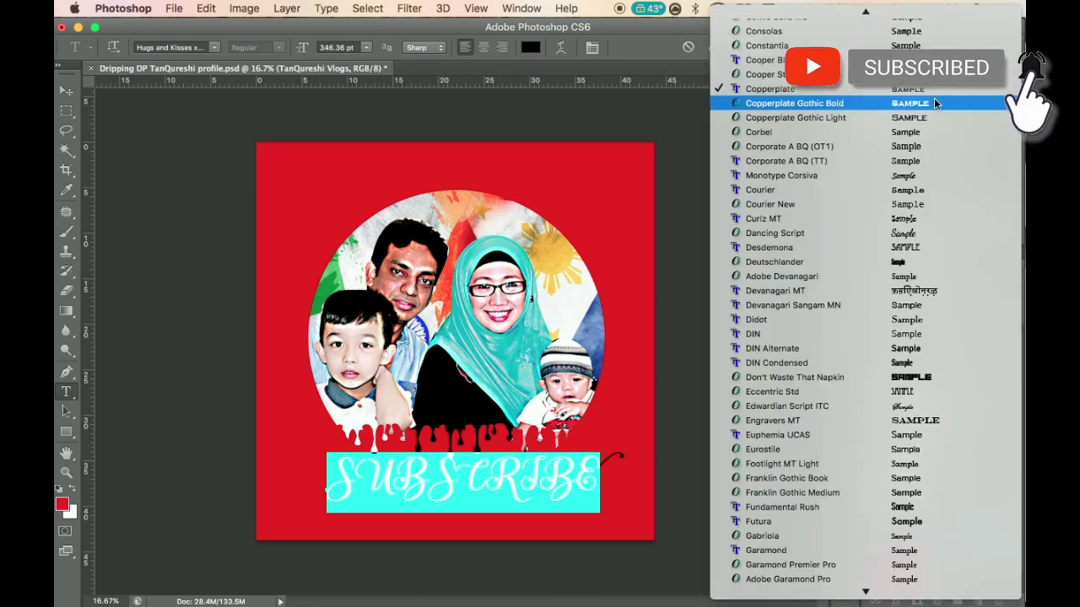
pyautogui.click(843, 74)
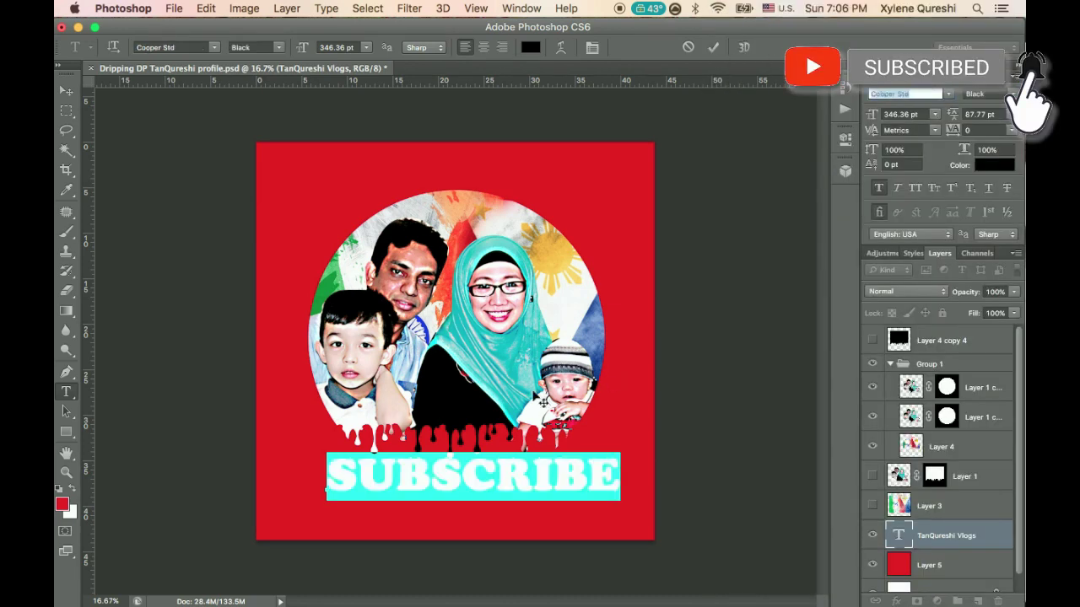
pyautogui.click(532, 48)
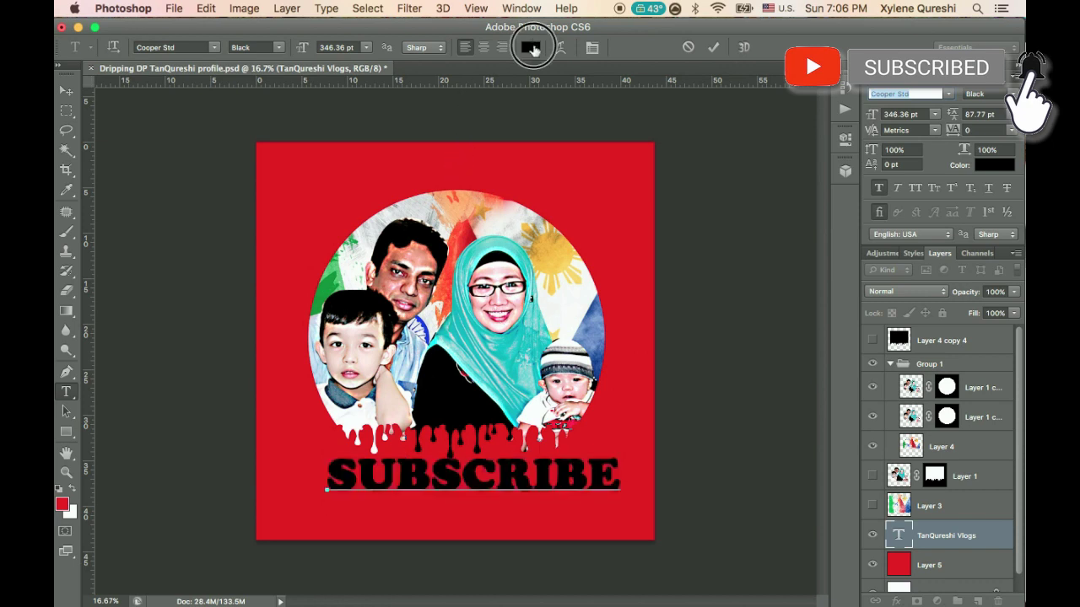
# Make SUBSCRIBE white and enlarge it to 430 pt
pyautogui.click(567, 327)
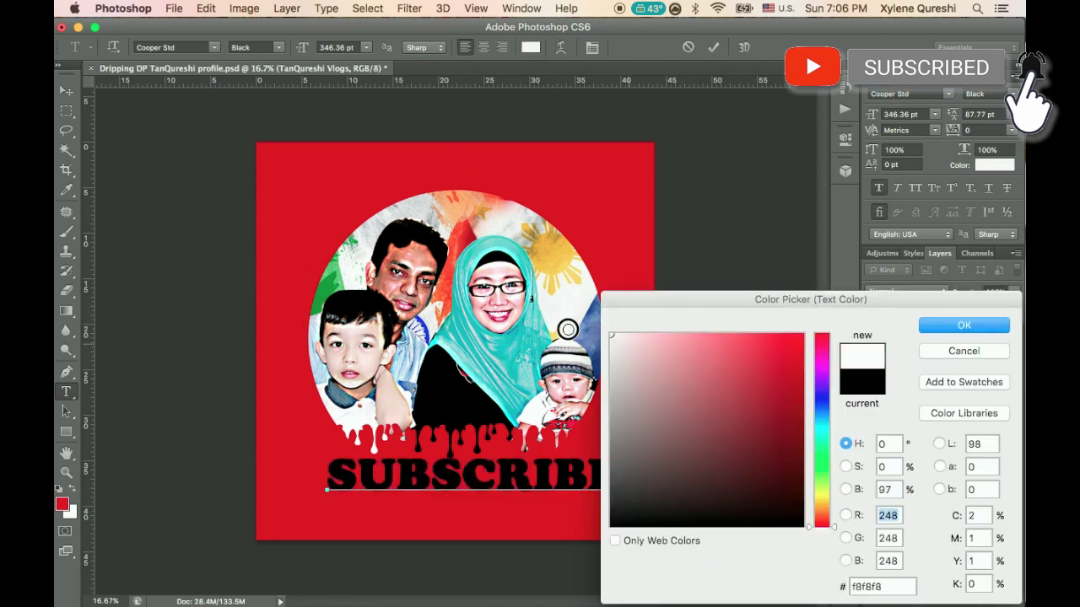
pyautogui.press('Return')
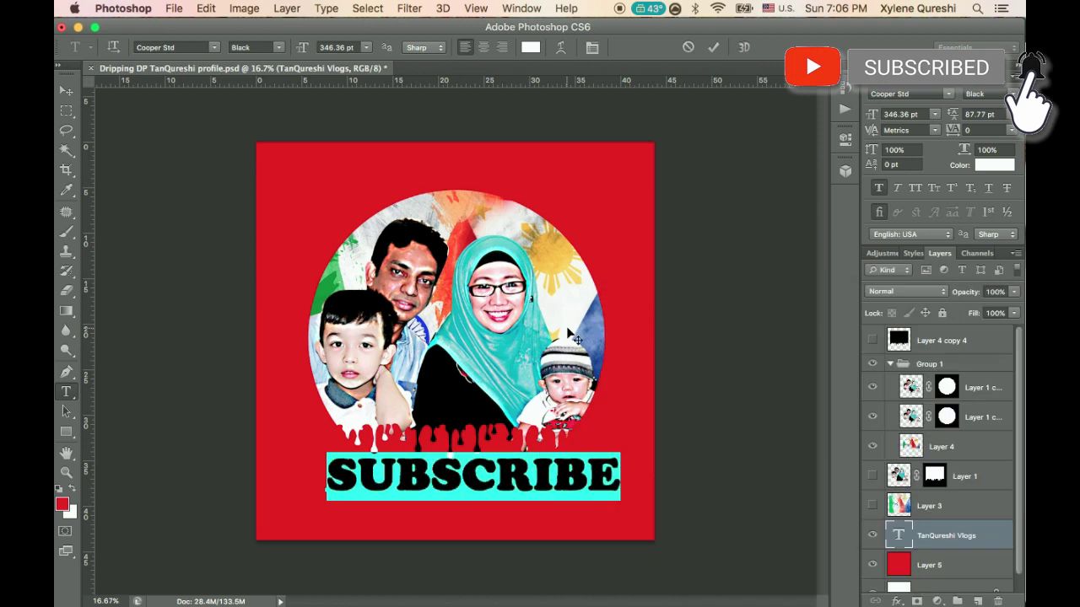
pyautogui.hotkey('ctrl', 'shift', '.')
pyautogui.hotkey('ctrl', 'shift', '.')
pyautogui.hotkey('ctrl', 'shift', '.')
pyautogui.hotkey('ctrl', 'shift', '.')
pyautogui.hotkey('ctrl', 'shift', '.')
pyautogui.hotkey('ctrl', 'shift', '.')
pyautogui.hotkey('ctrl', 'shift', '.')
pyautogui.hotkey('ctrl', 'shift', '.')
pyautogui.hotkey('ctrl', 'Return')
# Center SUBSCRIBE along the bottom and scale it to span the square's width
pyautogui.press('v')
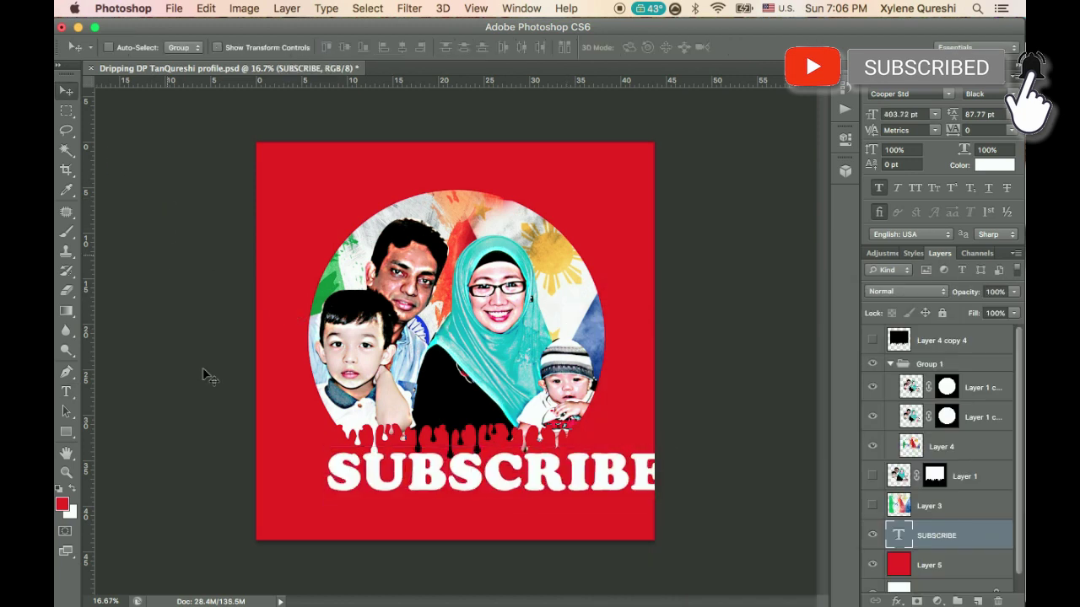
pyautogui.moveTo(439, 485); pyautogui.dragTo(389, 498)
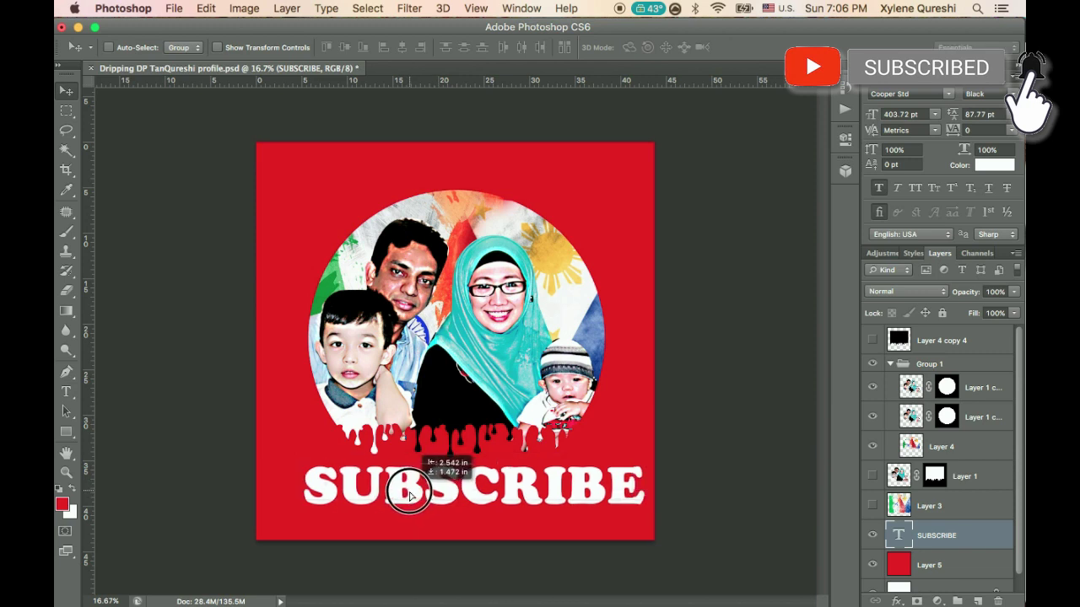
pyautogui.moveTo(390, 498); pyautogui.dragTo(391, 510)
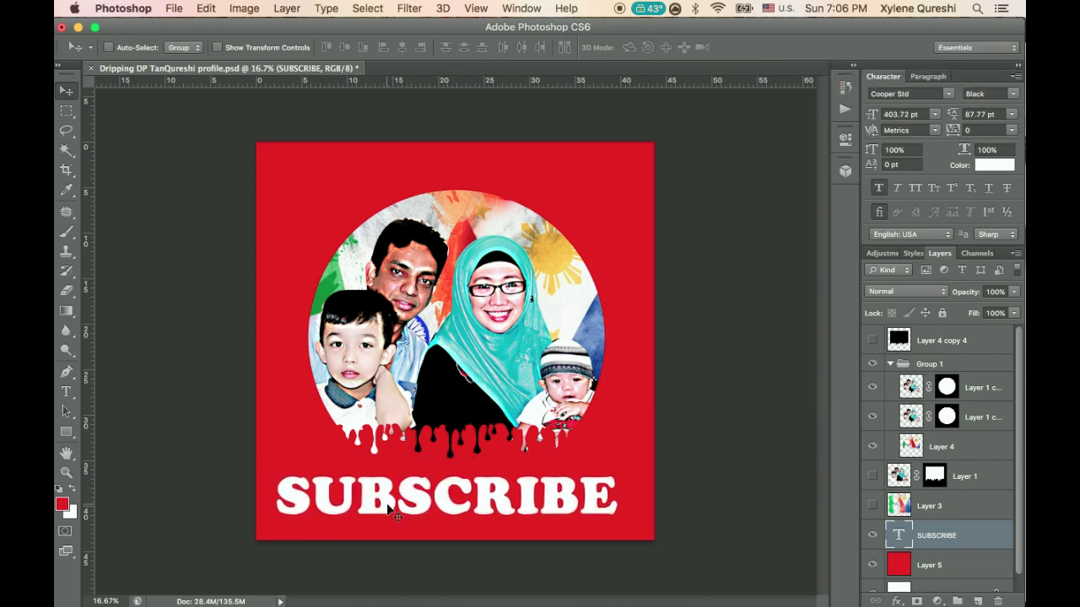
pyautogui.hotkey('ctrl', 't')
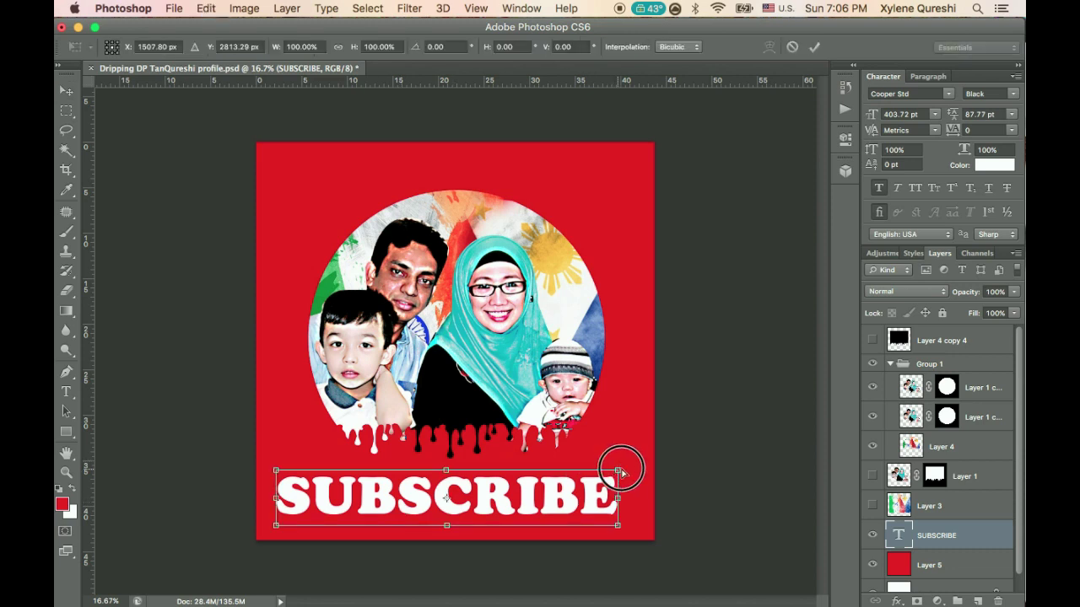
pyautogui.moveTo(617, 469); pyautogui.dragTo(629, 472)
pyautogui.press('Return')
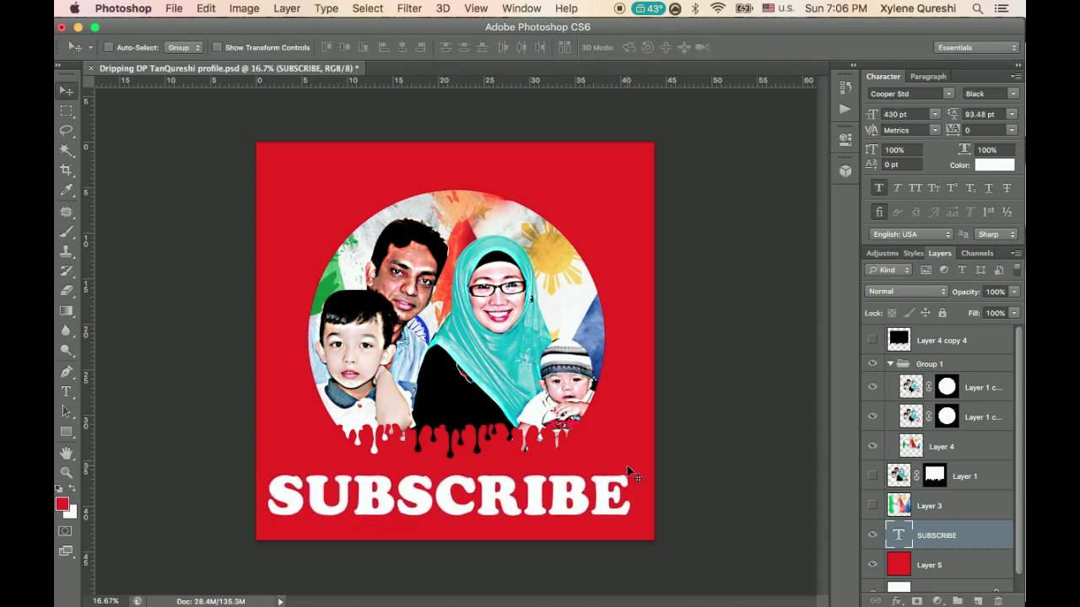
pyautogui.rightClick(536, 362)
pyautogui.click(537, 363)
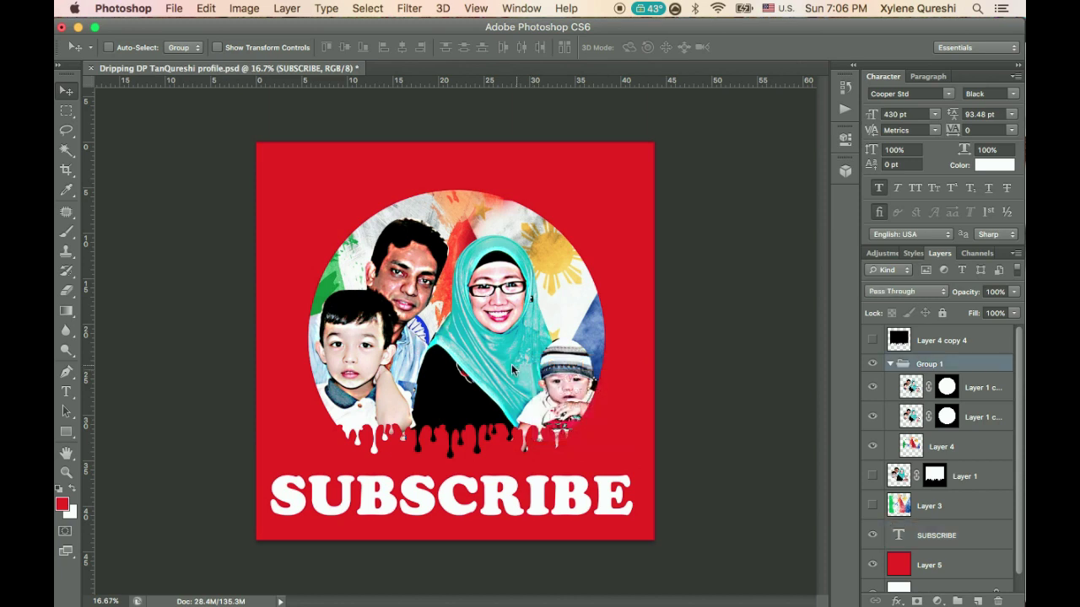
# Move the portrait circle group up and enlarge it to about 117%
pyautogui.moveTo(491, 309); pyautogui.dragTo(492, 289)
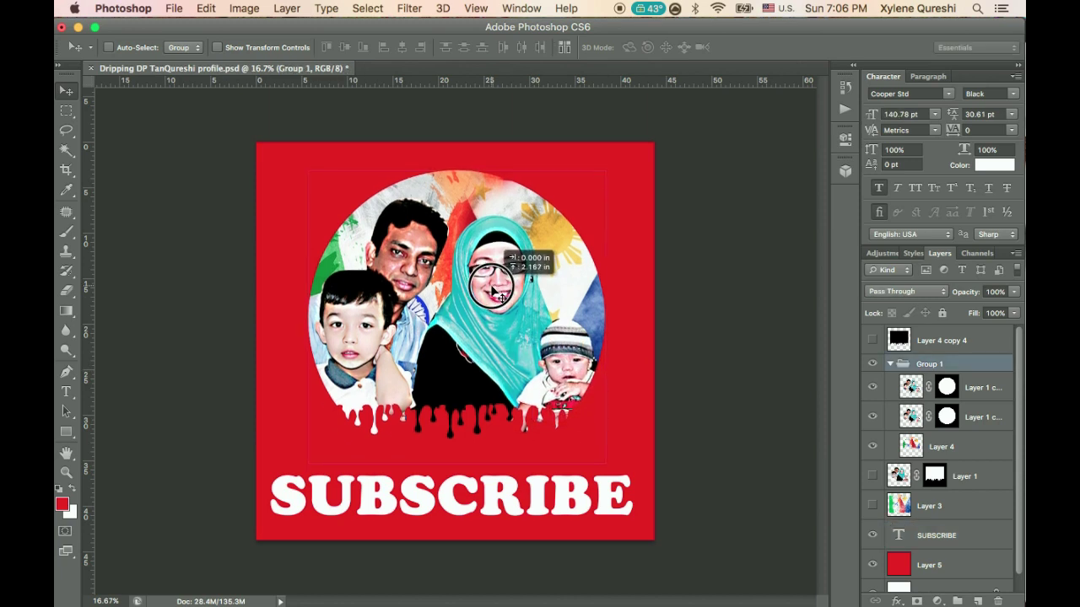
pyautogui.press('super+t')
pyautogui.moveTo(608, 168); pyautogui.dragTo(632, 145)
pyautogui.press('Return')
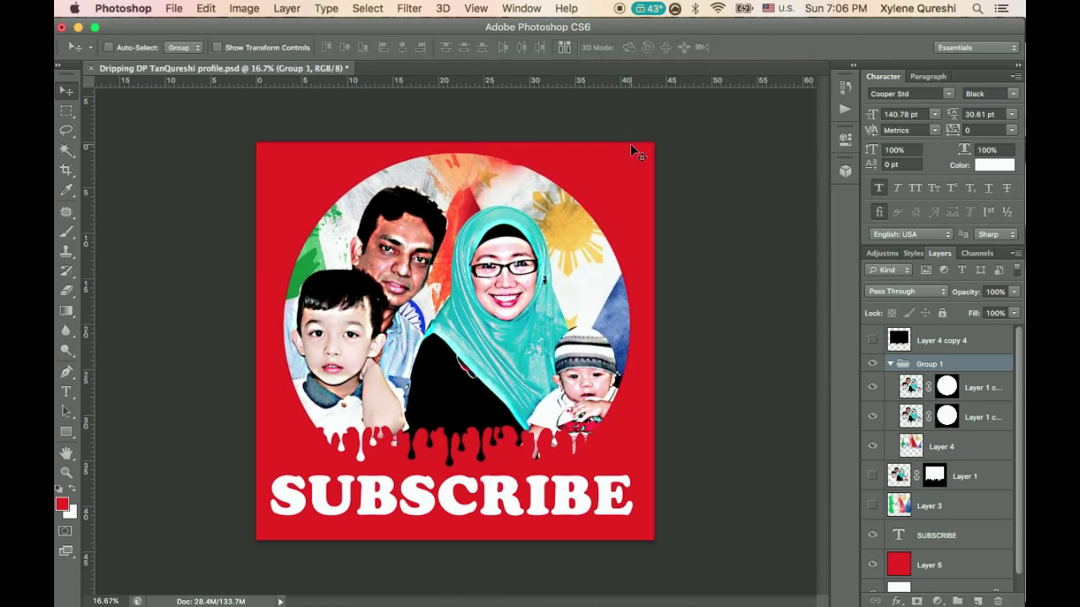
pyautogui.rightClick(490, 504)
pyautogui.click(491, 505)
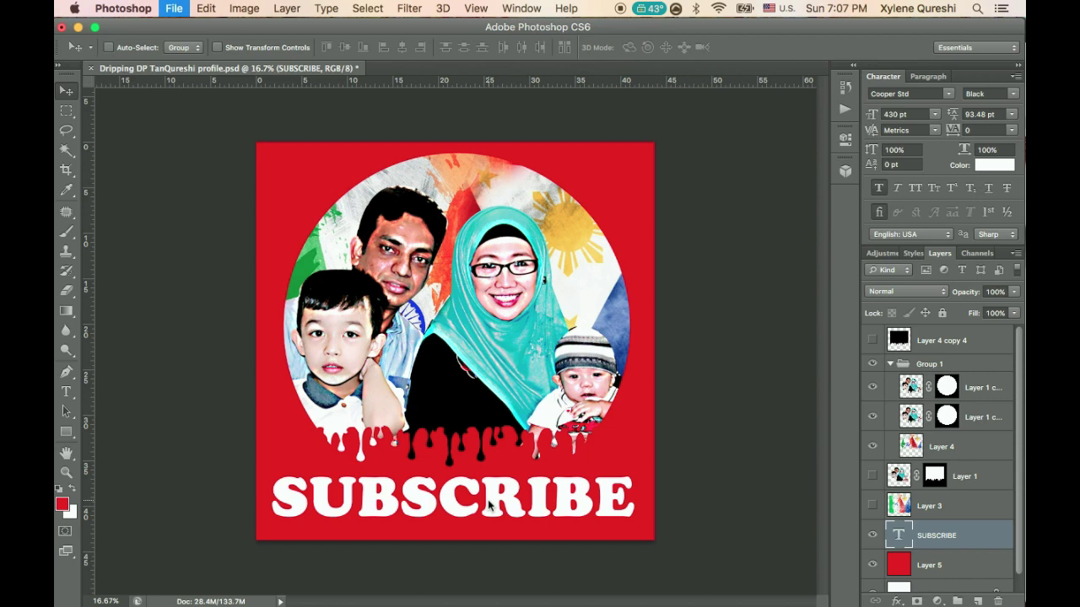
# Save the design as TQ WATERMARK.psd in the Dripping DP folder
pyautogui.press('super+shift+s')
pyautogui.press('Right')
pyautogui.press('BackSpace')
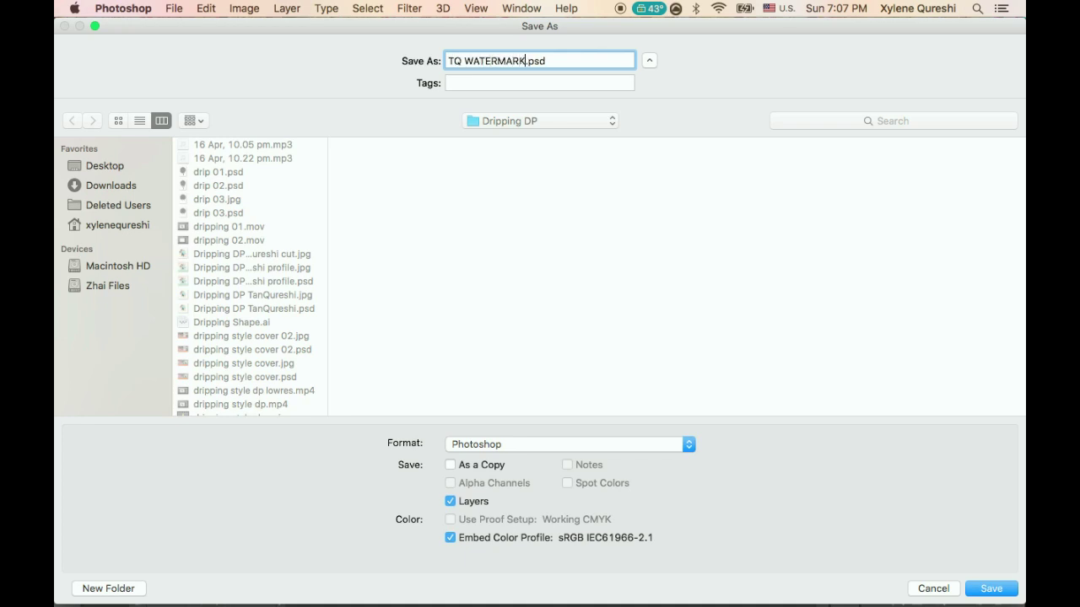
pyautogui.press('Return')
pyautogui.press('Return')
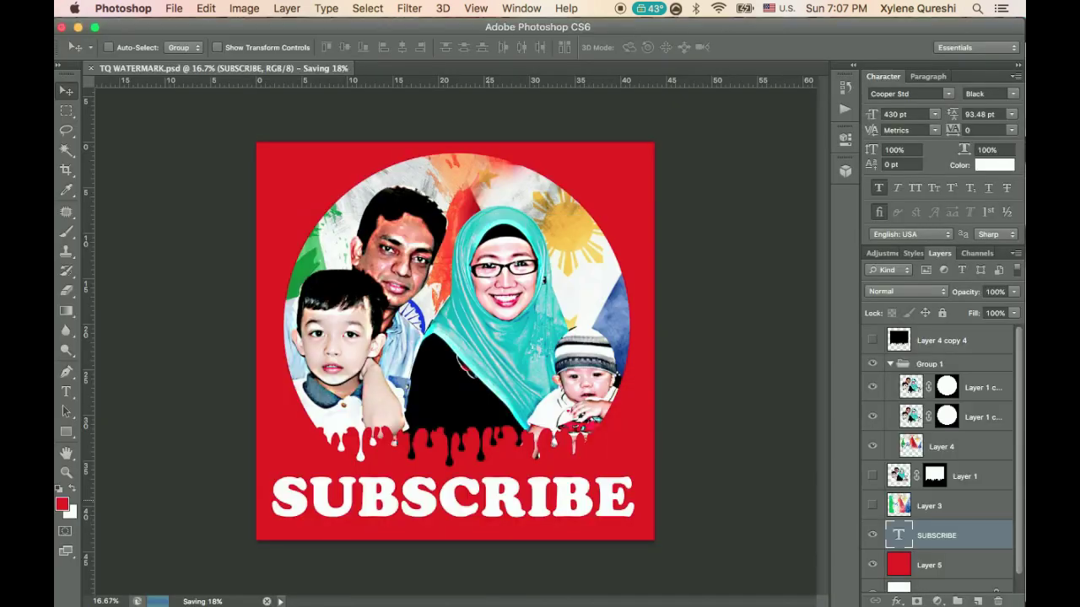
pyautogui.press('super+shift+e')
# Save a JPEG copy as TQ WATERMARK.jpg, then close the document without saving
pyautogui.press('super+shift+s')
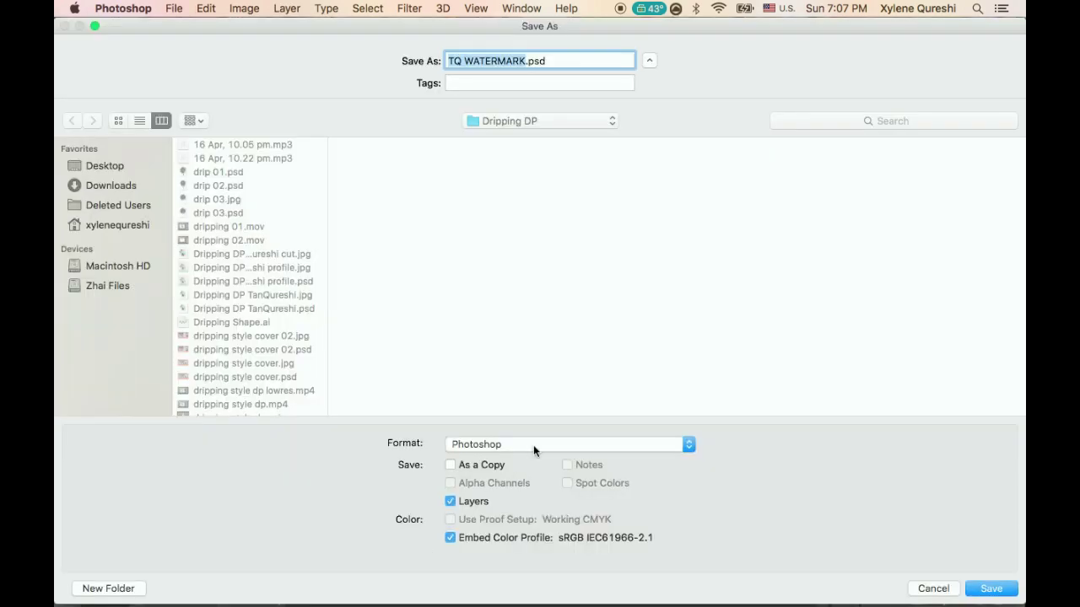
pyautogui.click(533, 445)
pyautogui.click(506, 535)
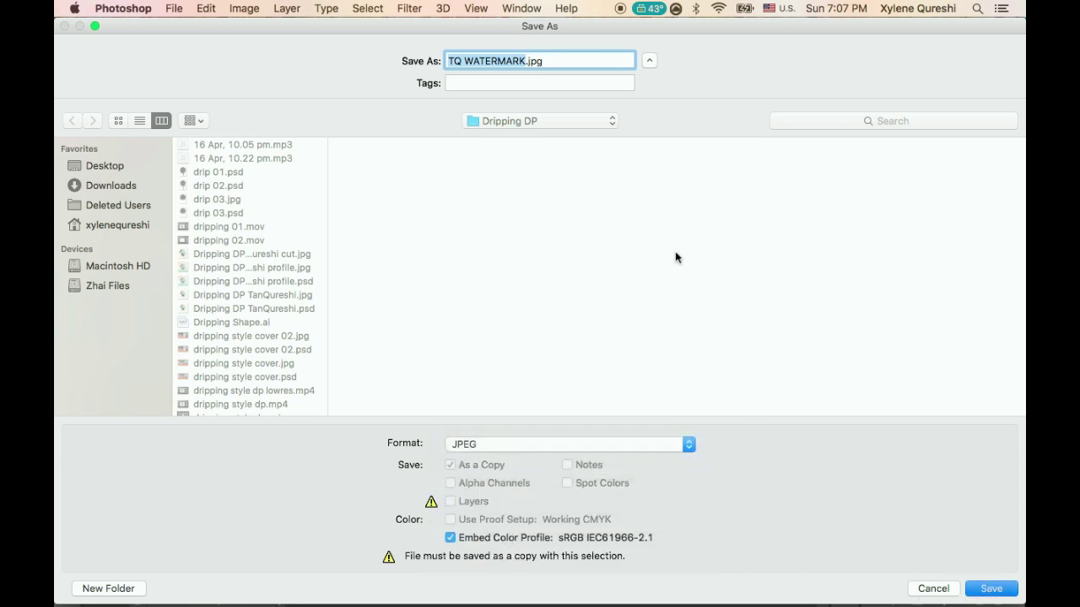
pyautogui.press('Return')
pyautogui.click(640, 205)
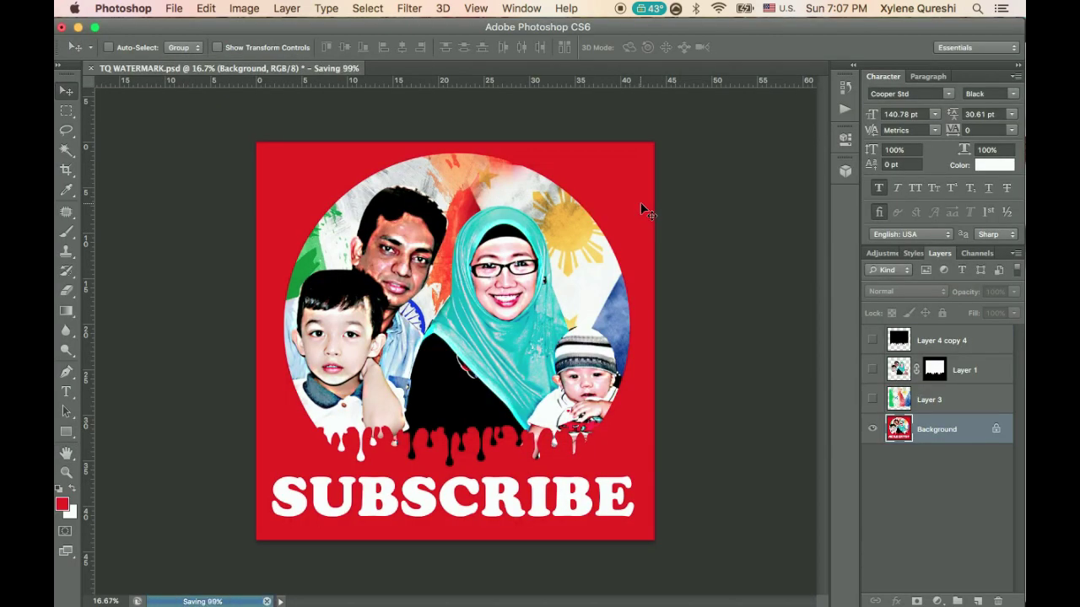
pyautogui.click(90, 68)
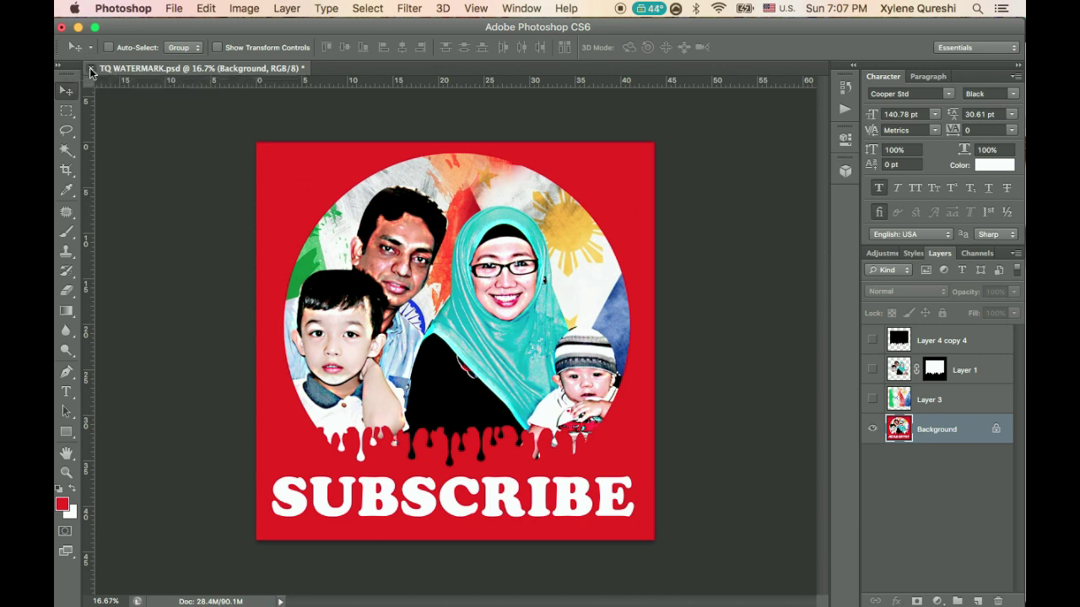
pyautogui.click(504, 229)
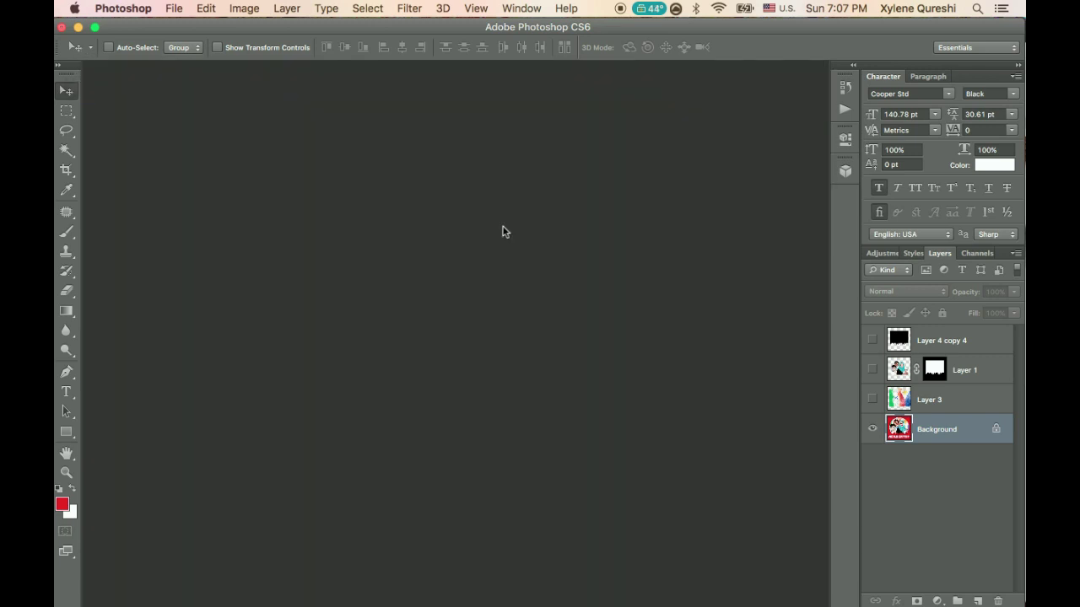
# Quit Photoshop and open the channel's YouTube Studio dashboard from the account menu
pyautogui.click(62, 28)
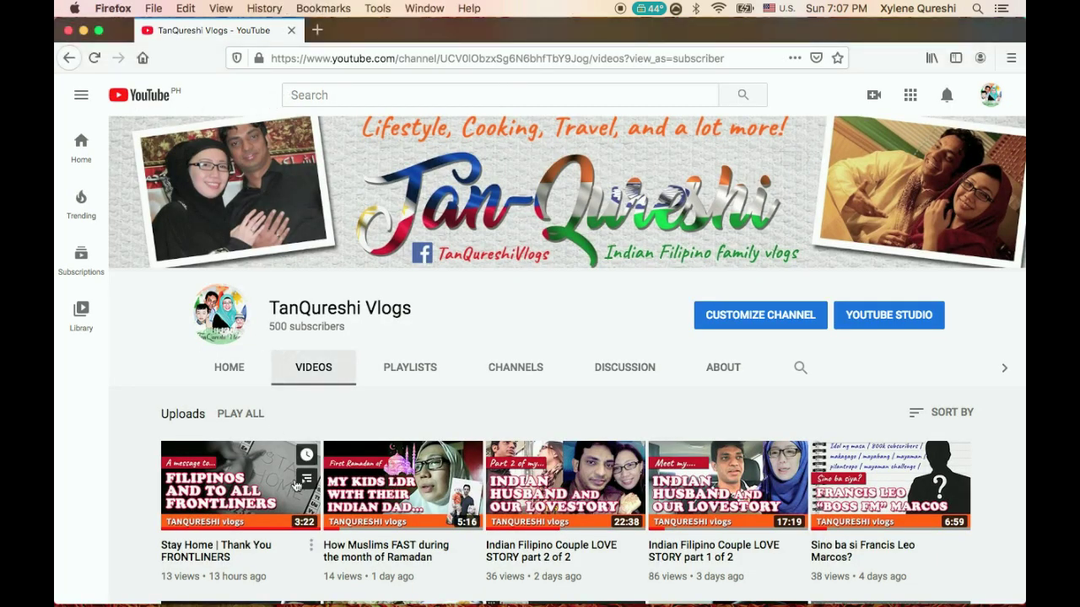
pyautogui.scroll(-4, 295, 485)
pyautogui.scroll(2, 296, 485)
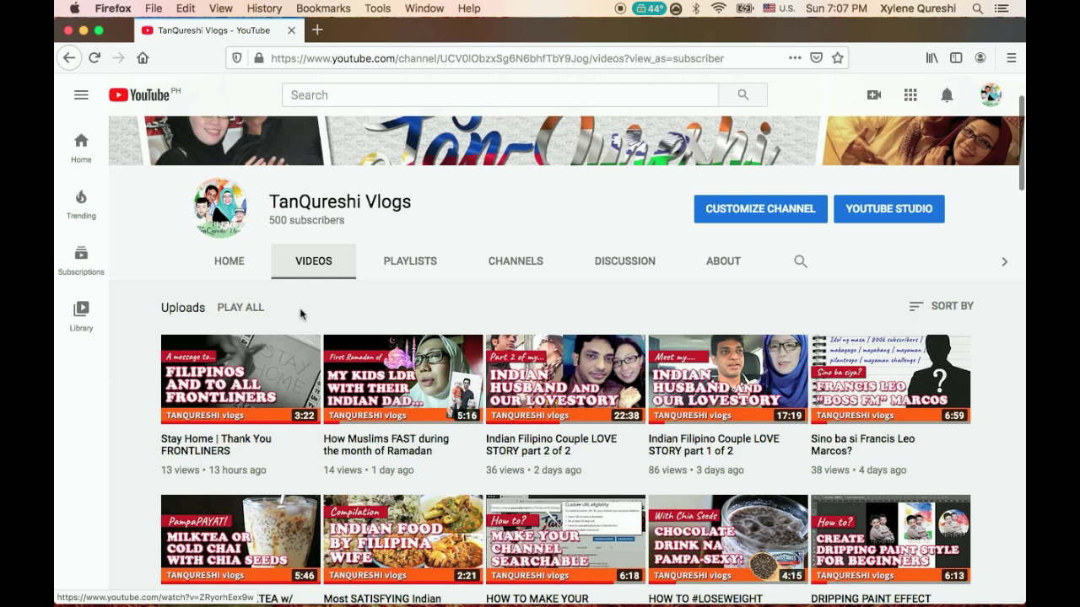
pyautogui.click(992, 96)
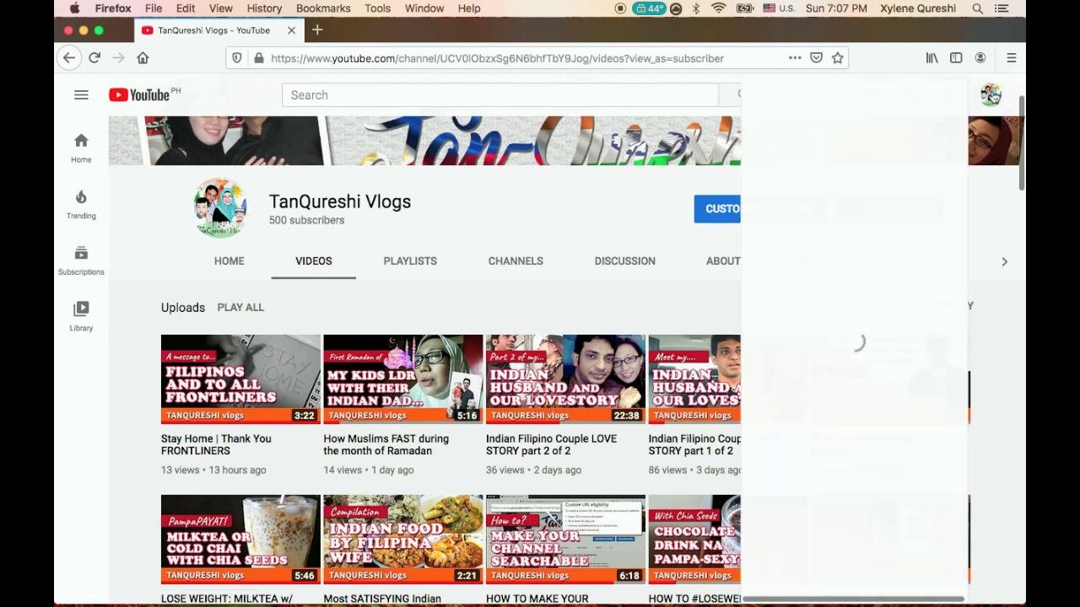
pyautogui.click(842, 241)
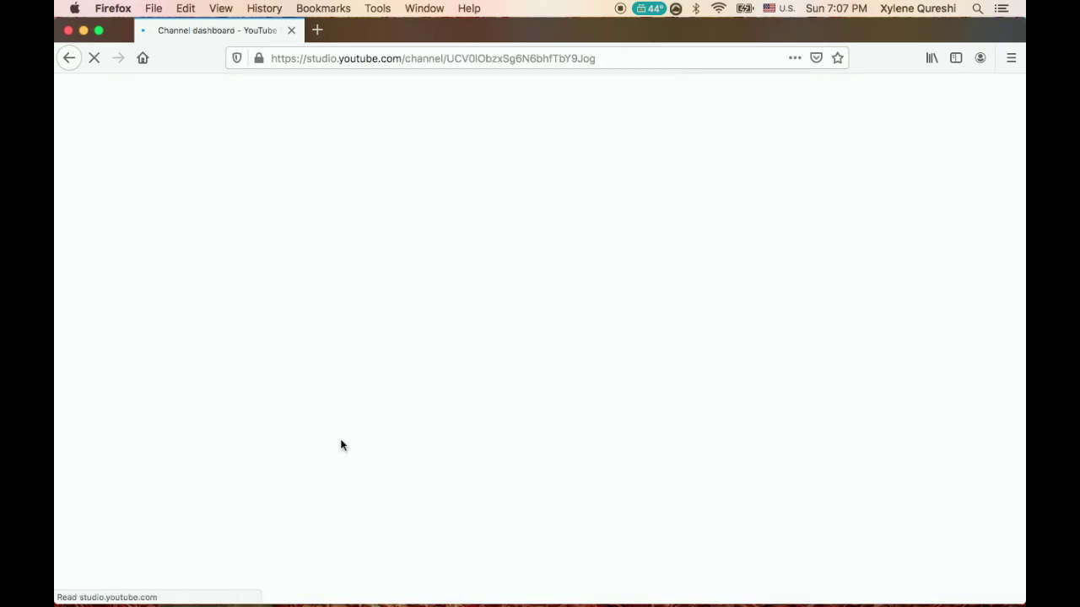
pyautogui.scroll(-2, 139, 478)
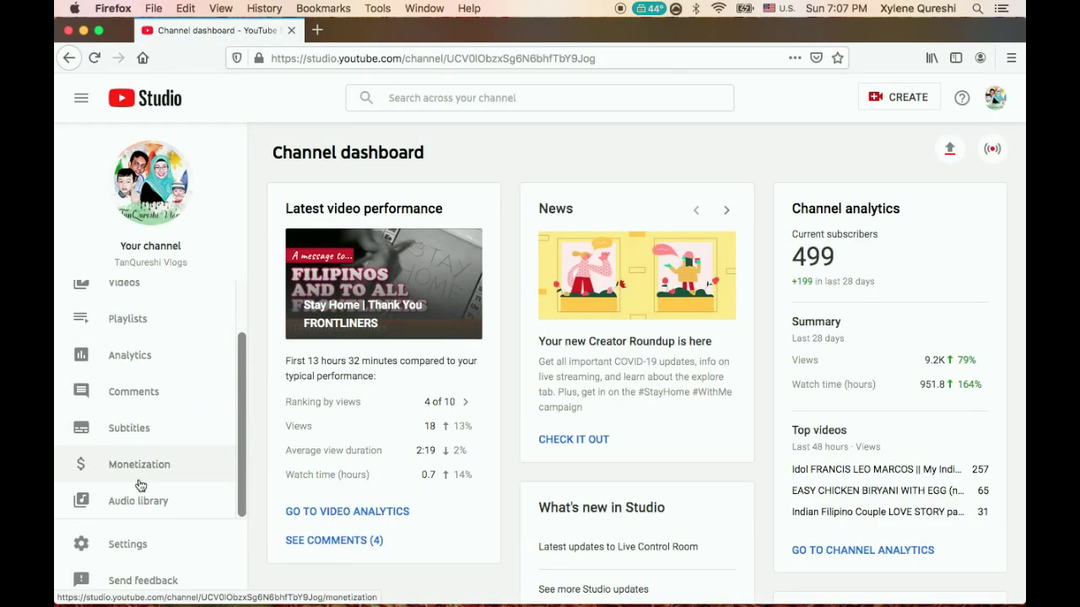
# Upload TQ WATERMARK.jpg as the Branding watermark, shown for the entire video, and save
pyautogui.click(118, 545)
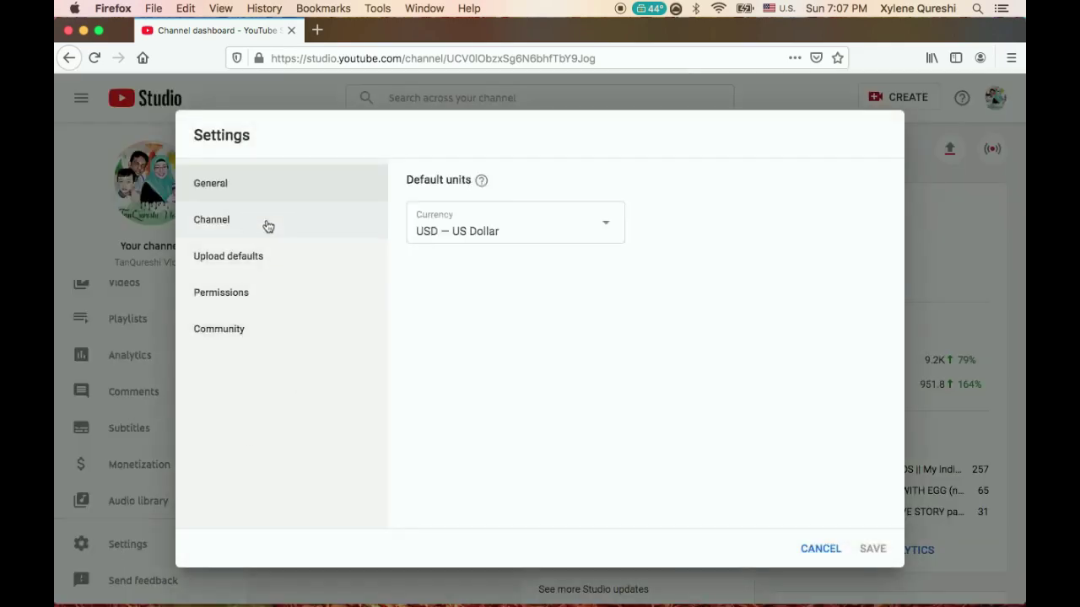
pyautogui.click(268, 226)
pyautogui.click(642, 193)
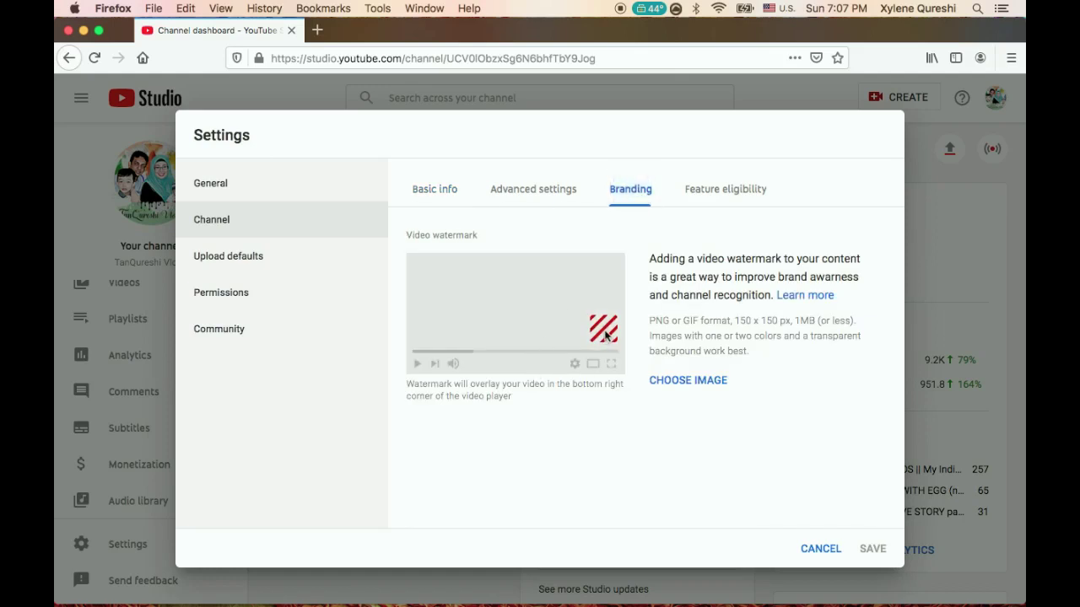
pyautogui.click(665, 382)
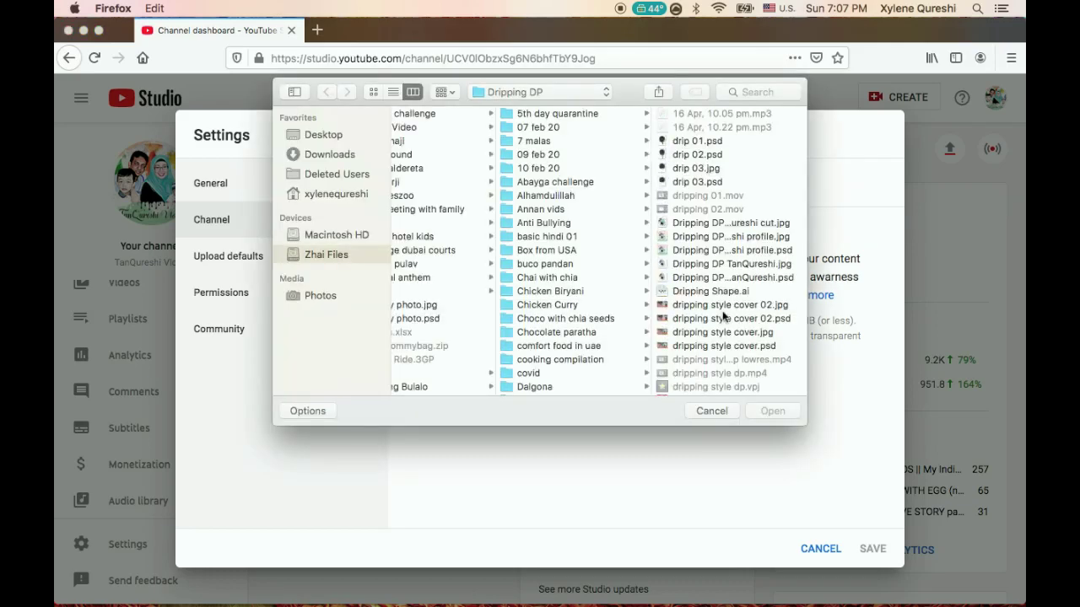
pyautogui.scroll(-3, 723, 316)
pyautogui.scroll(-3, 723, 316)
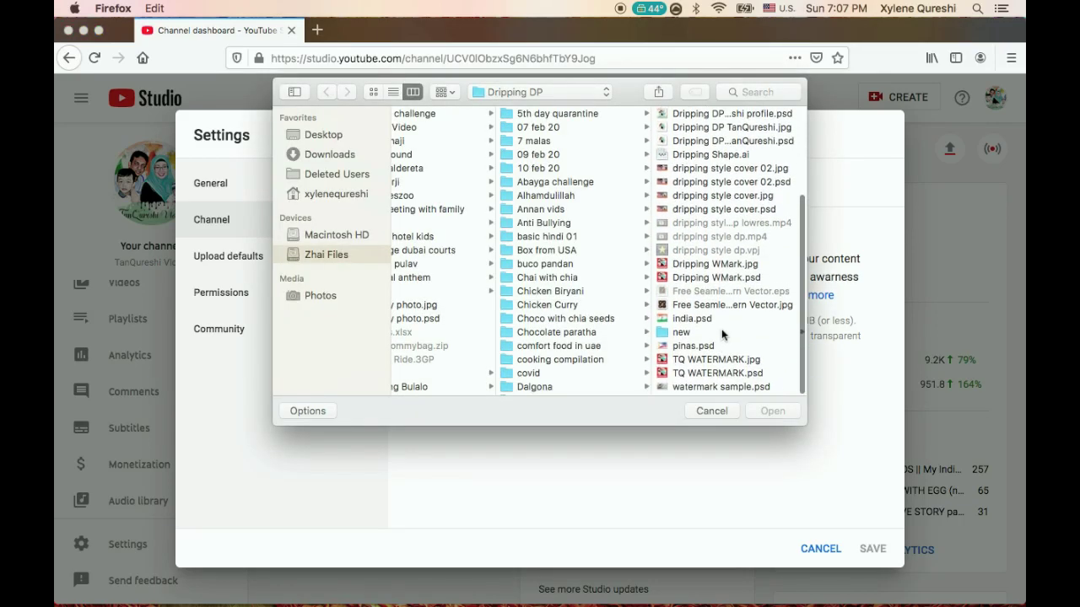
pyautogui.click(721, 362)
pyautogui.click(766, 415)
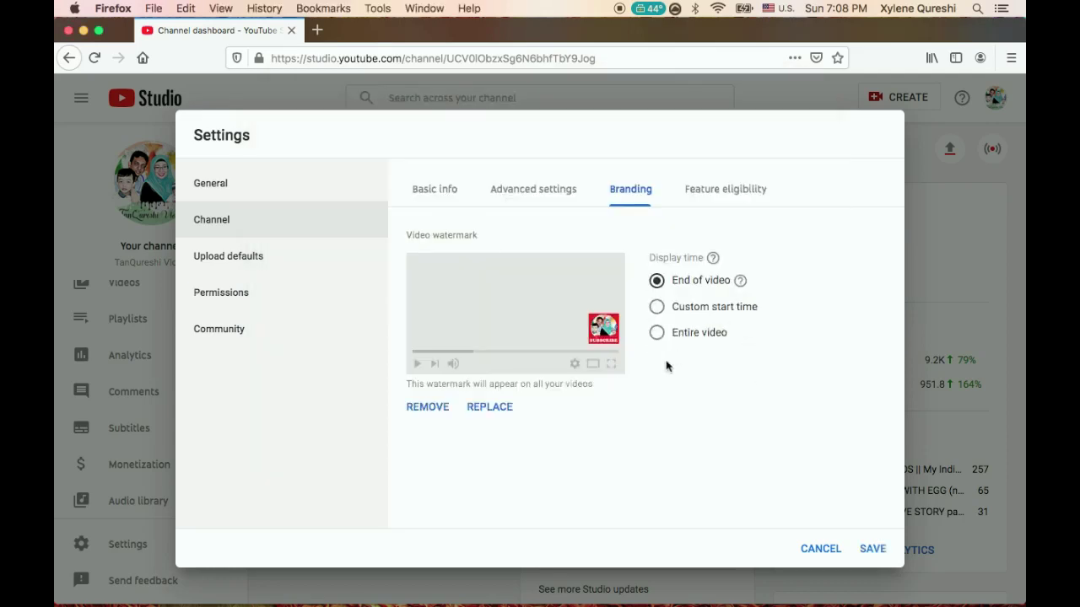
pyautogui.click(657, 335)
pyautogui.click(880, 549)
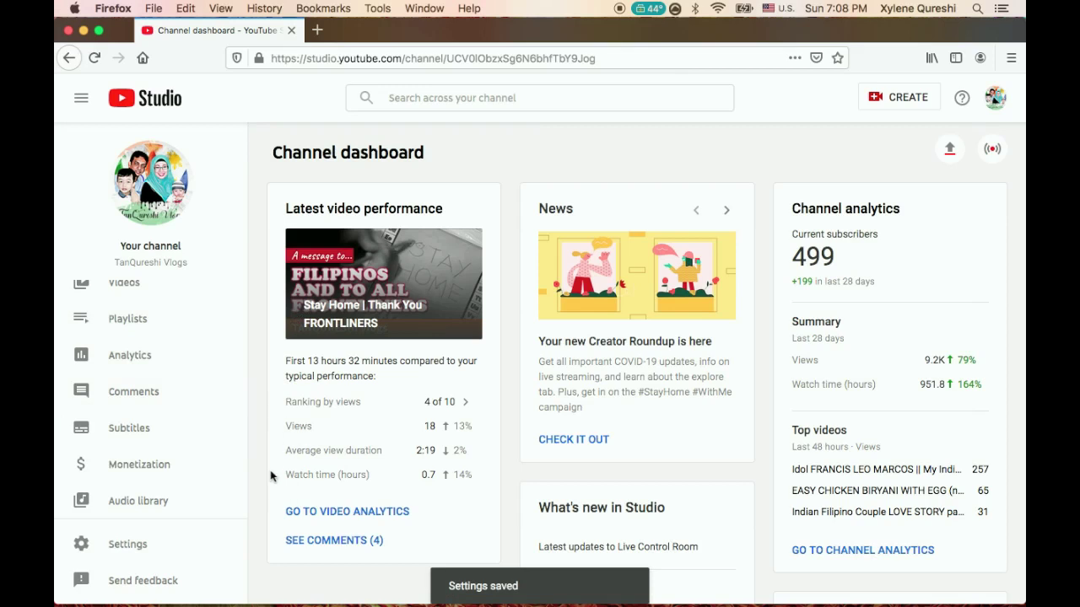
# Open the latest upload, Stay Home | Thank You FRONTLINERS, on YouTube from the Videos list
pyautogui.click(148, 292)
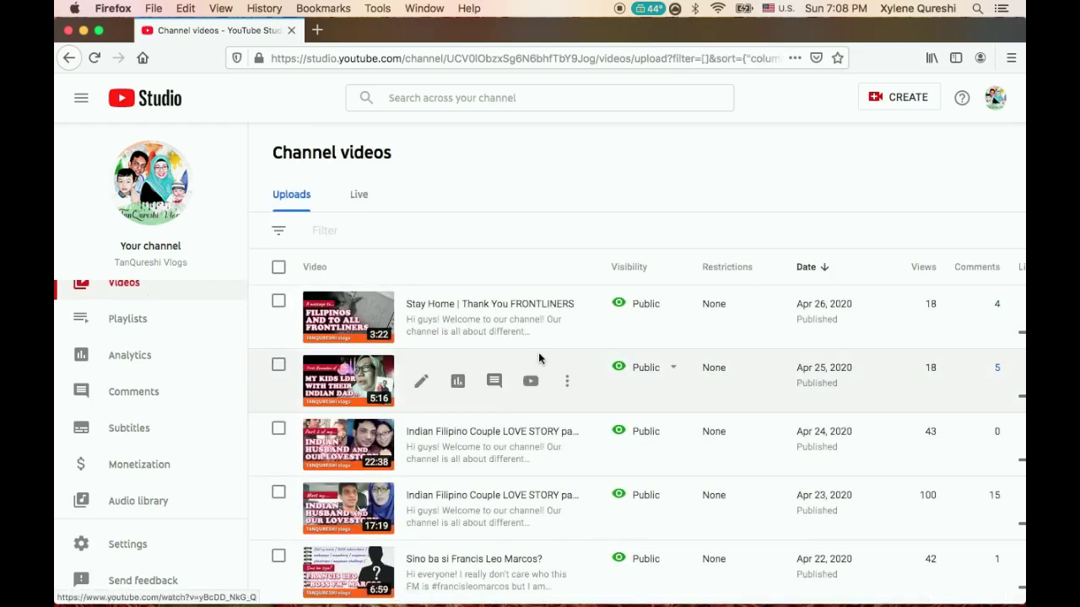
pyautogui.click(530, 318)
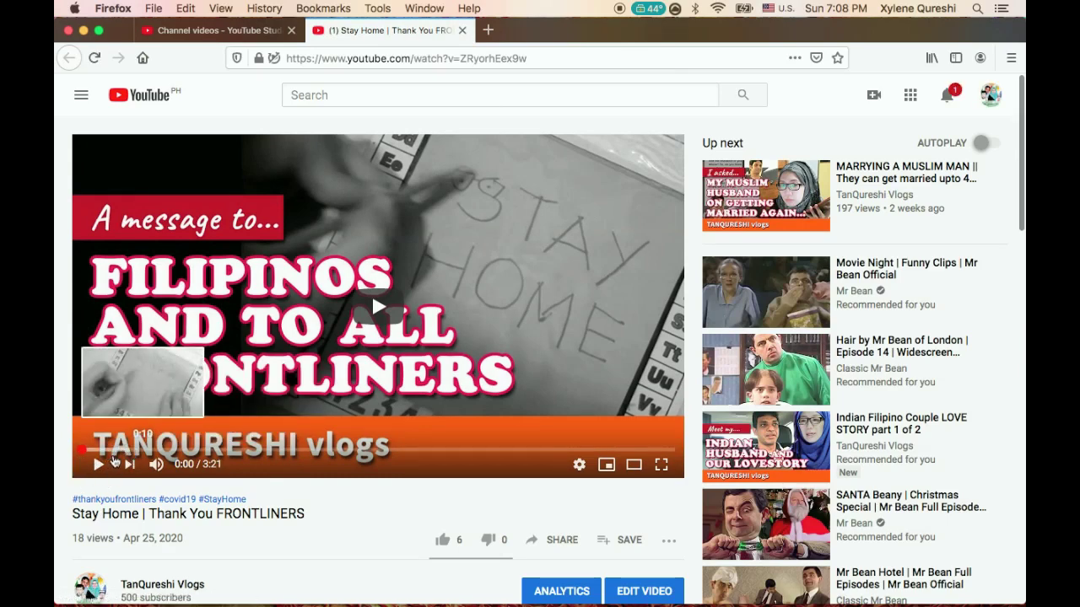
# Play the Stay Home video to check the red SUBSCRIBE watermark in the bottom-right corner
pyautogui.press('space')
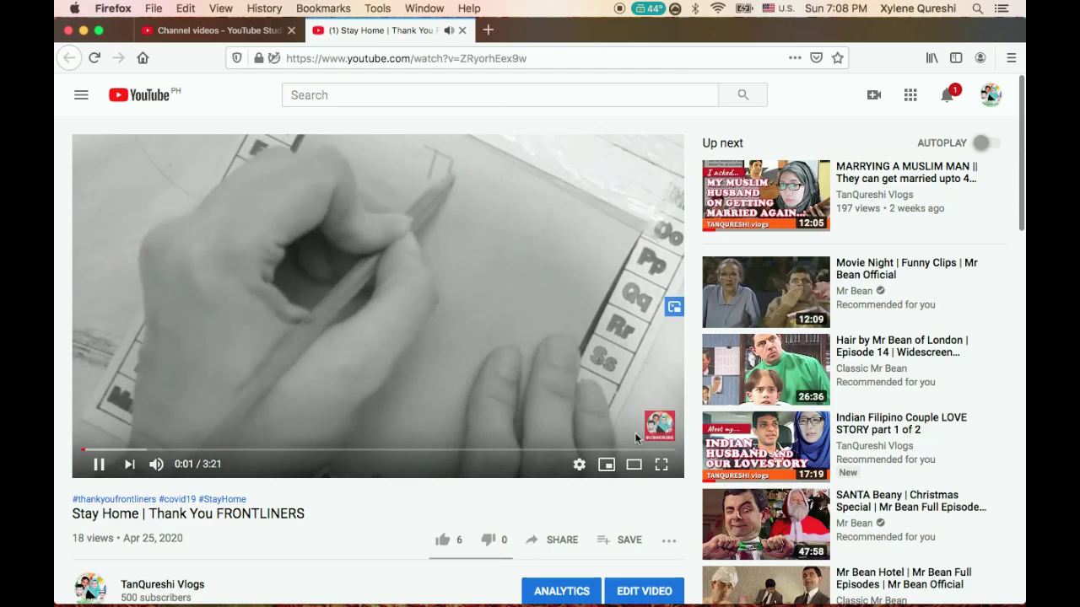